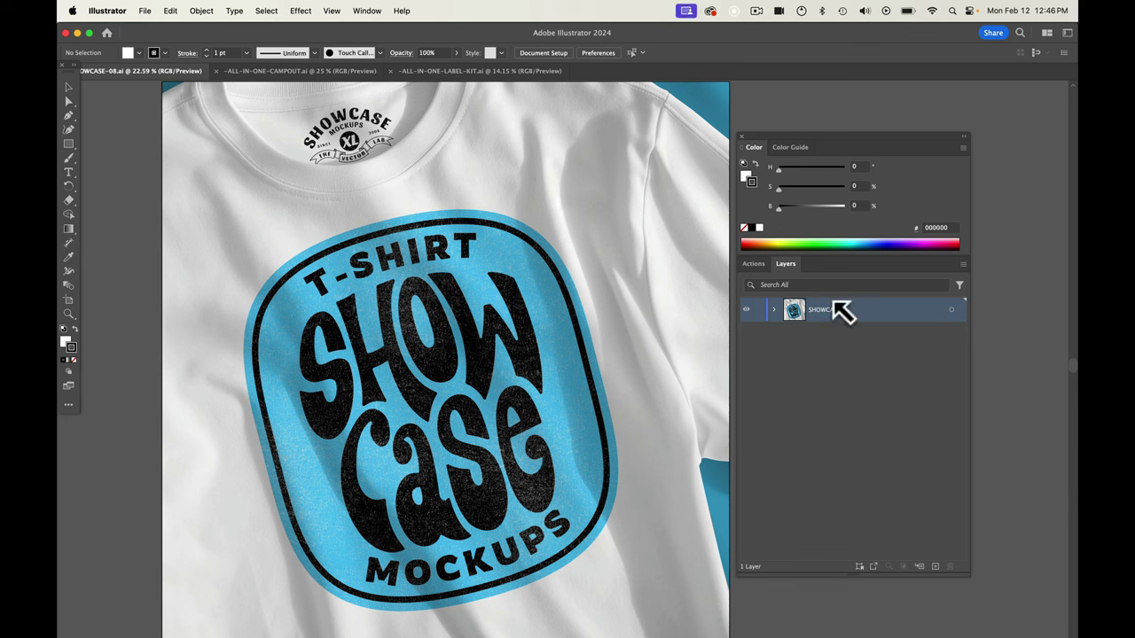
# Expand the SHOWCASE 8 layer and bring up the ALL-IN-ONE-CAMPOUT.ai numbered graphics grid.
pyautogui.click(774, 308)
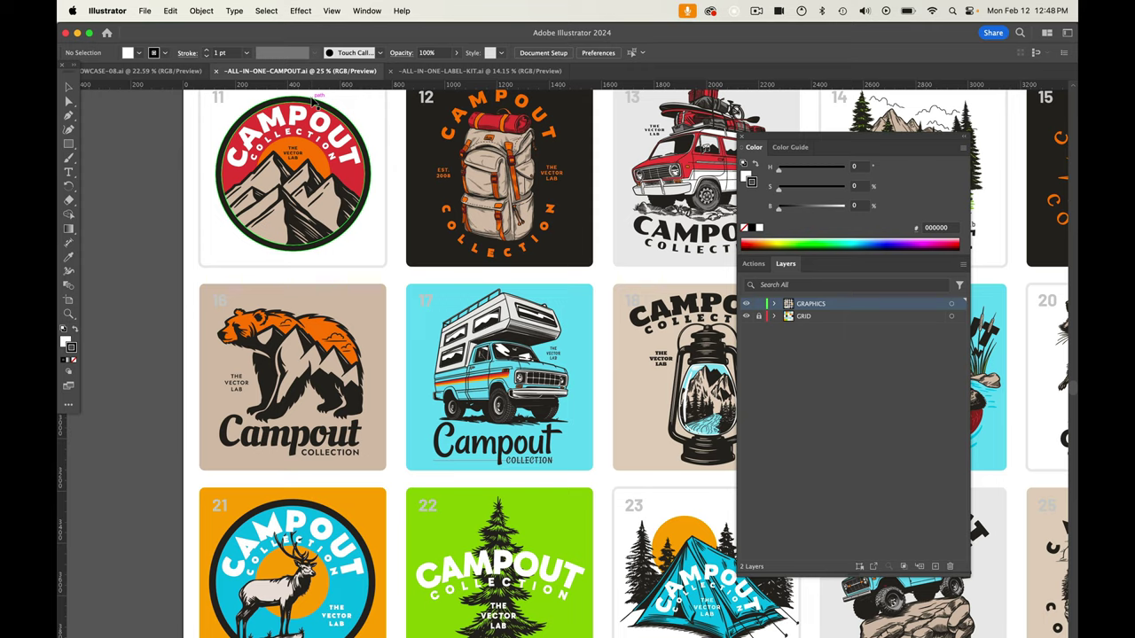
# Copy Campout design 19, the bear lounging on an inner tube.
pyautogui.hscroll(5, 451, 271)
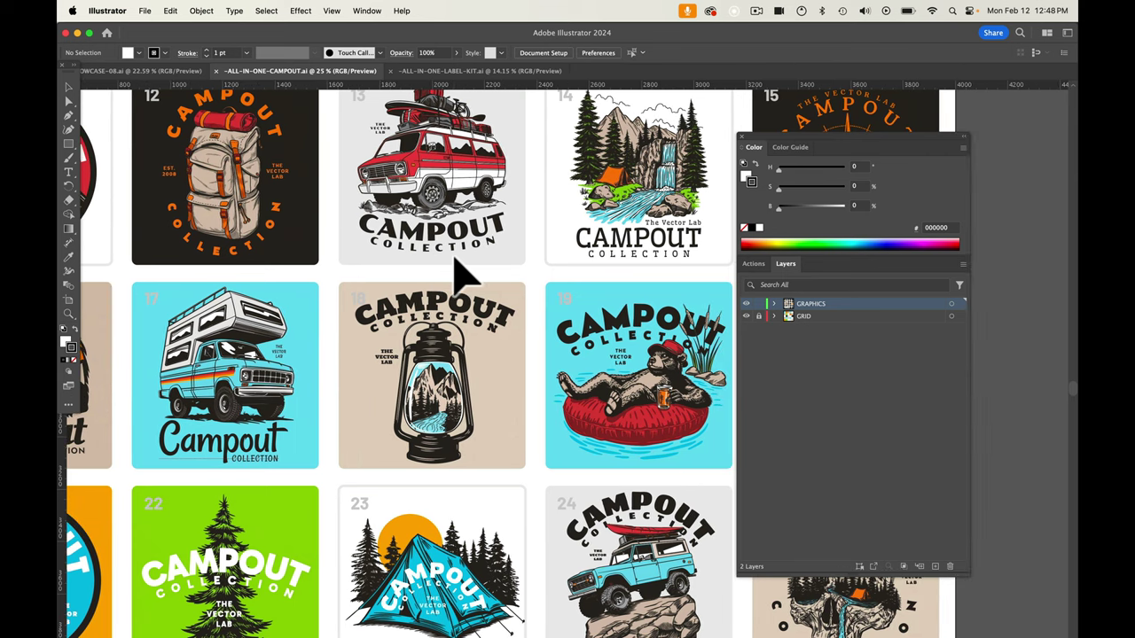
pyautogui.click(68, 87)
pyautogui.click(685, 436)
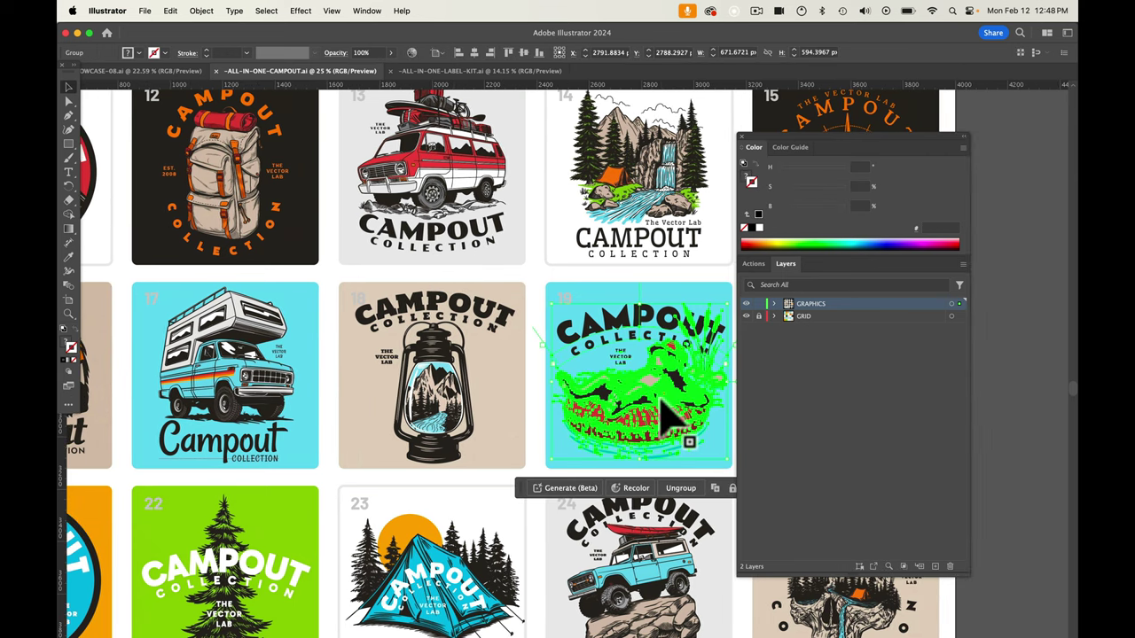
pyautogui.press('super+c')
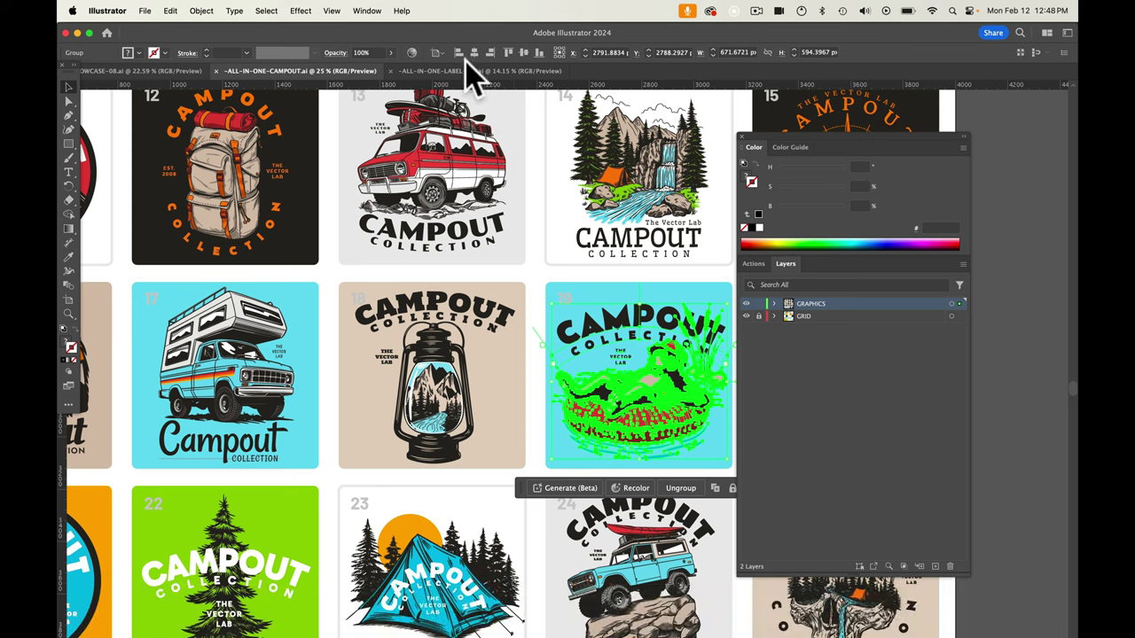
# Paste the bear design into the Example Graphic layer of SHOWCASE-08.ai and enlarge it proportionally.
pyautogui.click(160, 69)
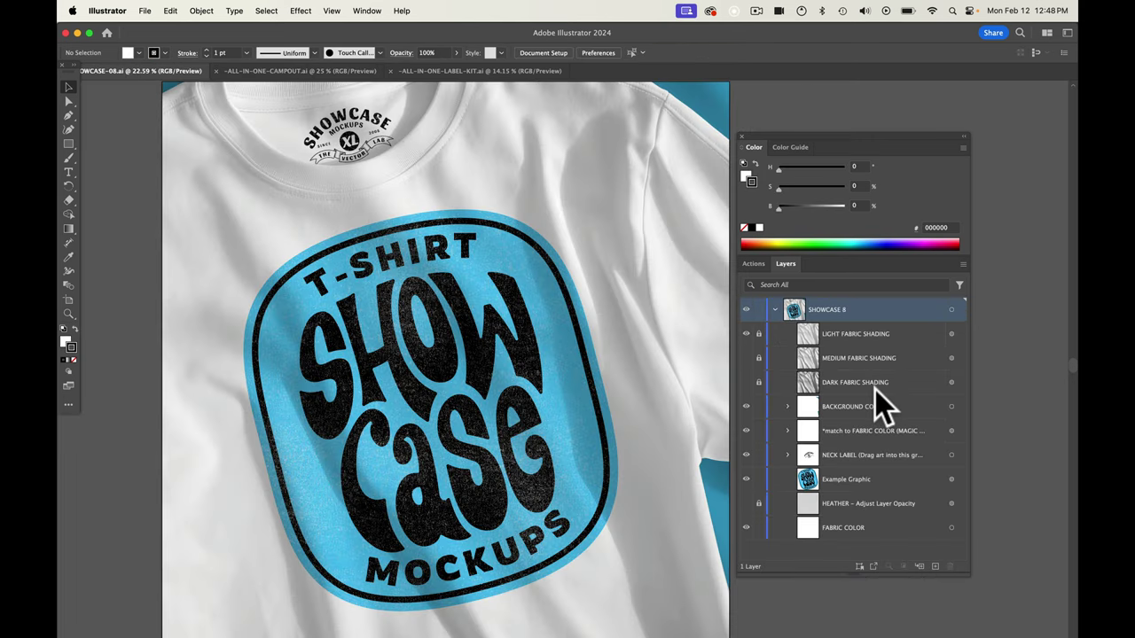
pyautogui.click(845, 479)
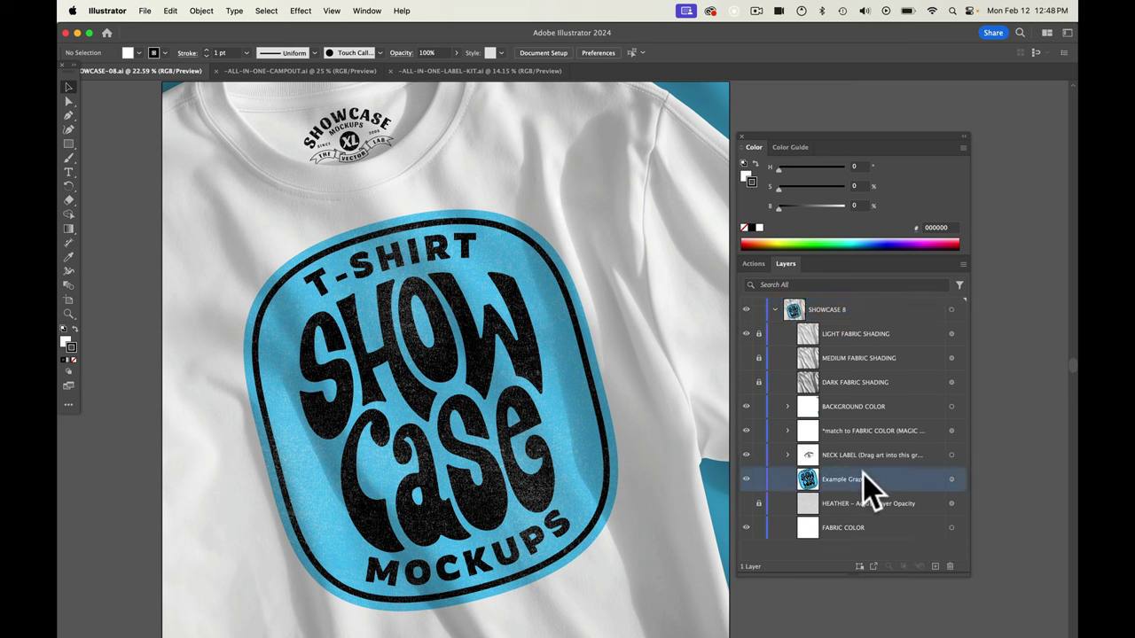
pyautogui.press('super')
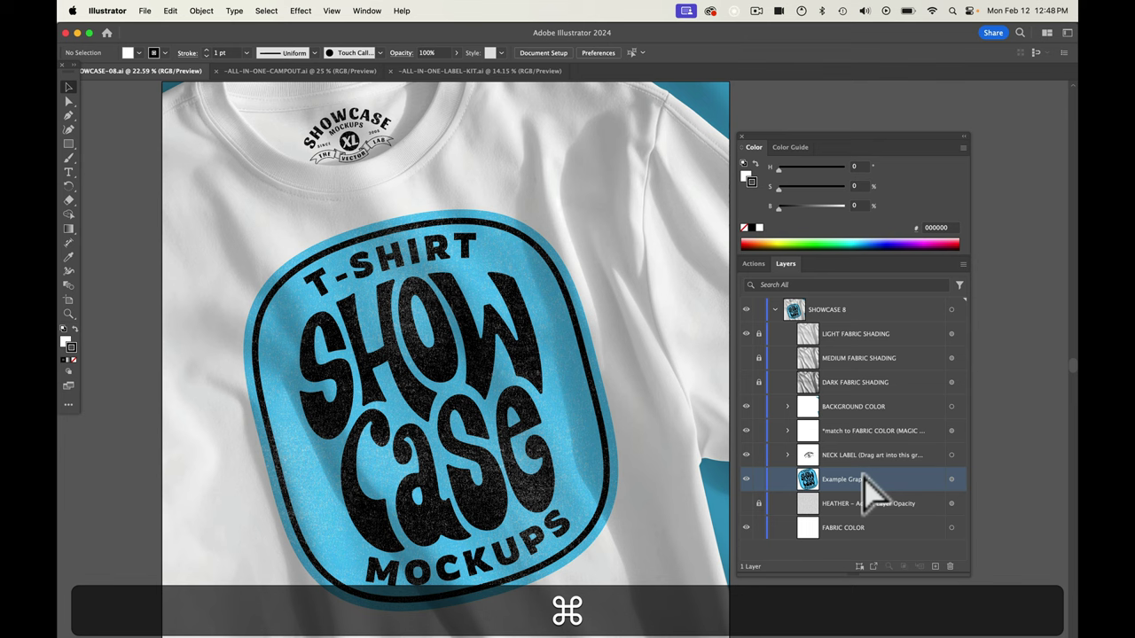
pyautogui.press('super+v')
pyautogui.moveTo(394, 448); pyautogui.dragTo(277, 455)
# Tilt and position the bear on the shirt chest, stacking its group under NECK LABEL.
pyautogui.moveTo(578, 471); pyautogui.dragTo(563, 448)
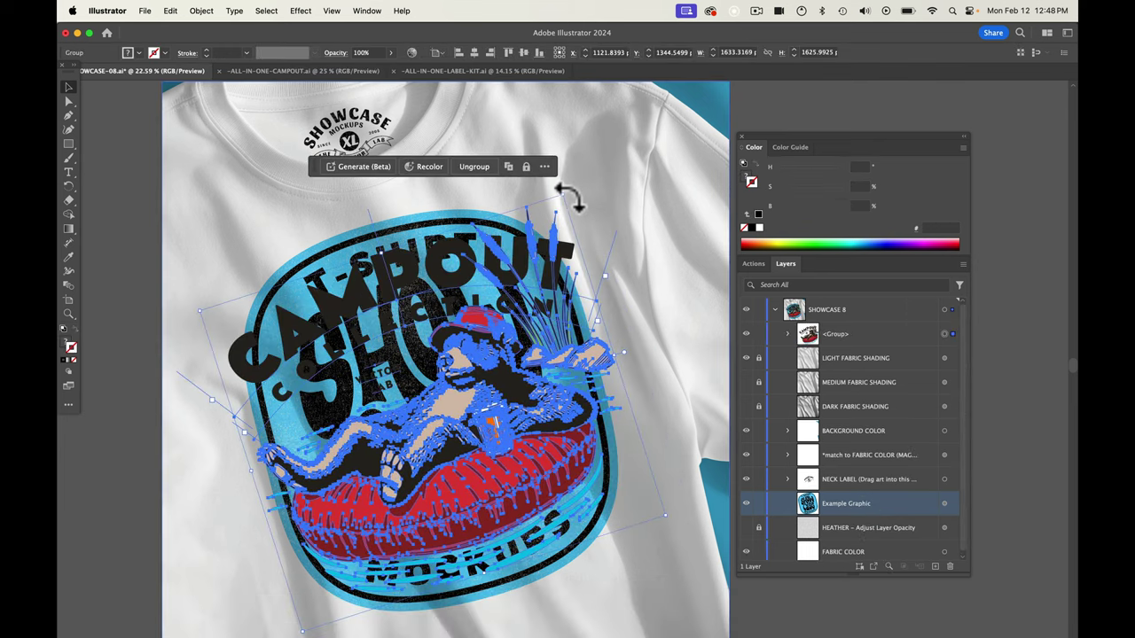
pyautogui.moveTo(565, 185); pyautogui.dragTo(569, 194)
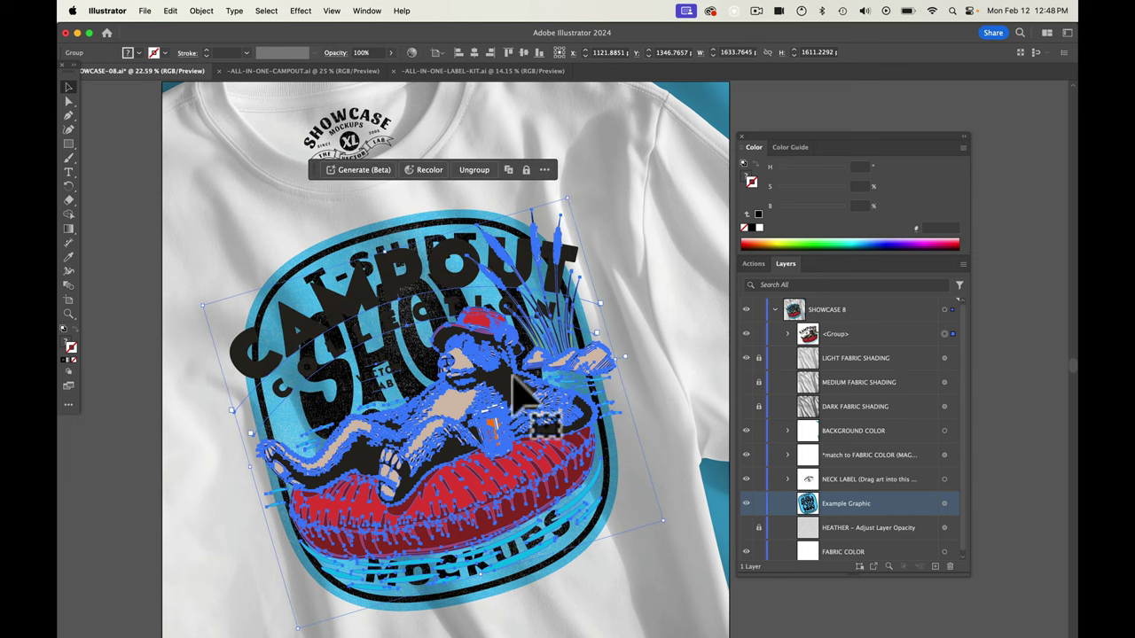
pyautogui.moveTo(515, 380); pyautogui.dragTo(516, 396)
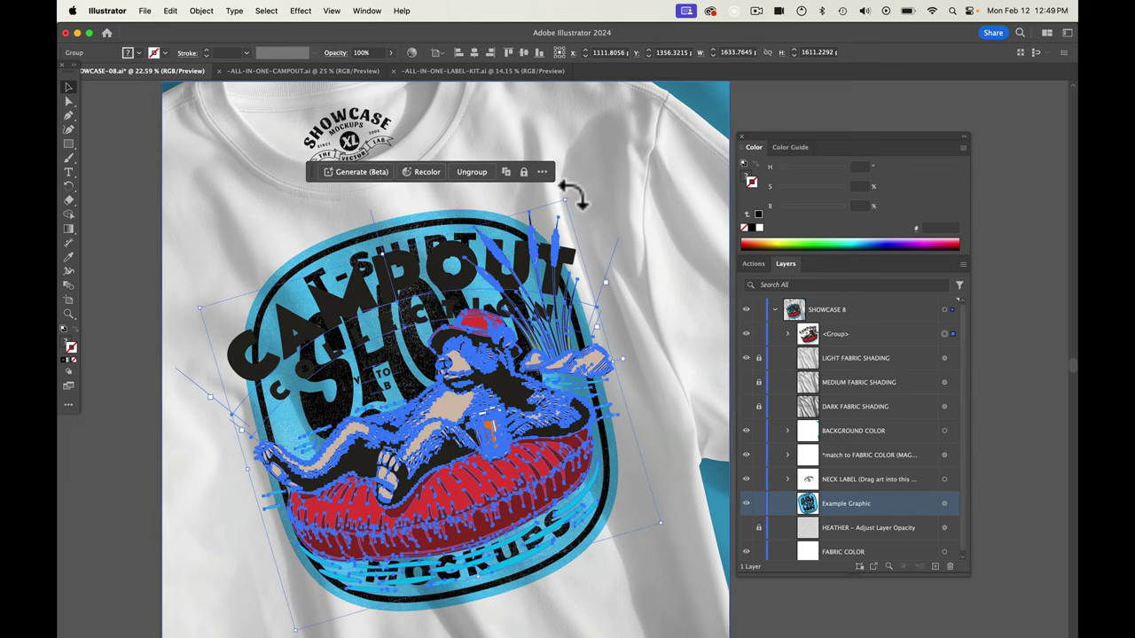
pyautogui.moveTo(570, 195); pyautogui.dragTo(570, 190)
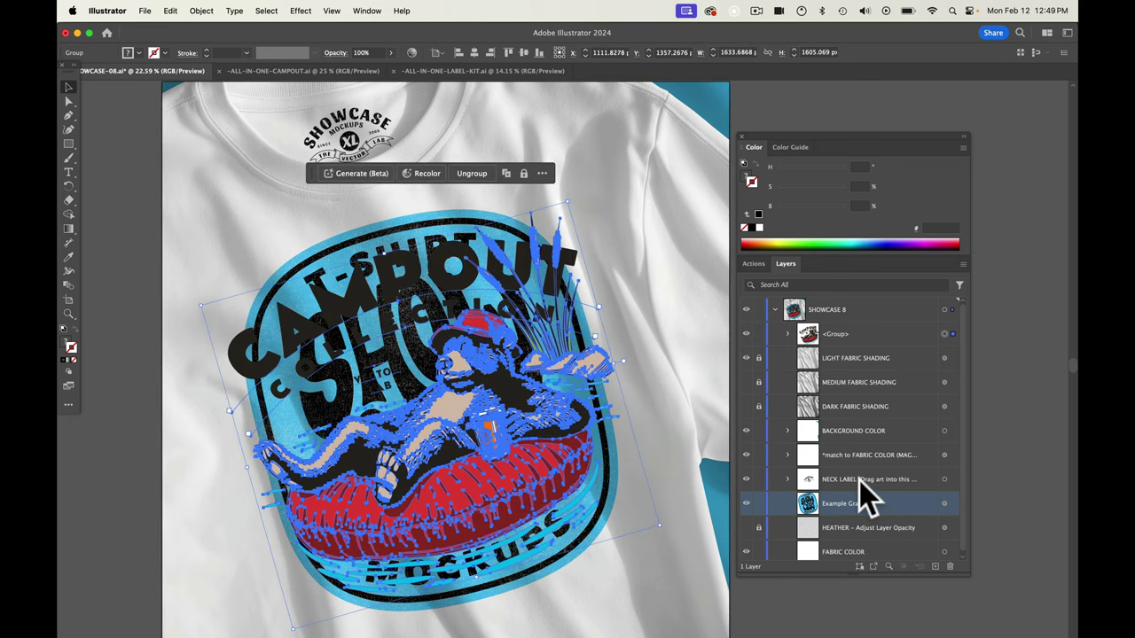
pyautogui.moveTo(891, 341); pyautogui.dragTo(889, 448)
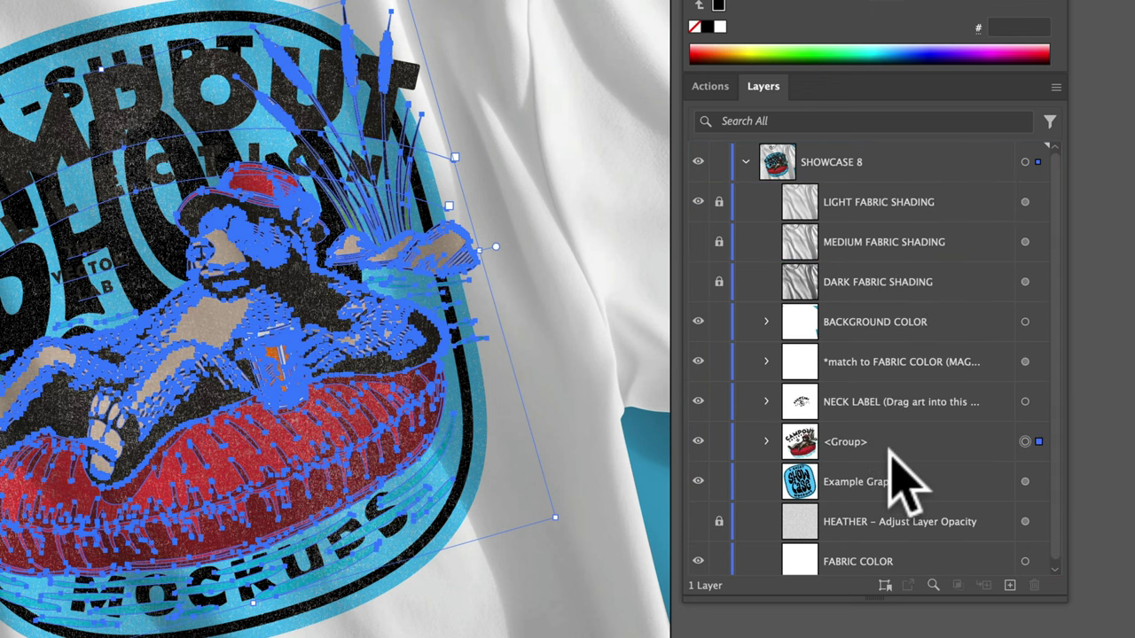
pyautogui.click(1025, 482)
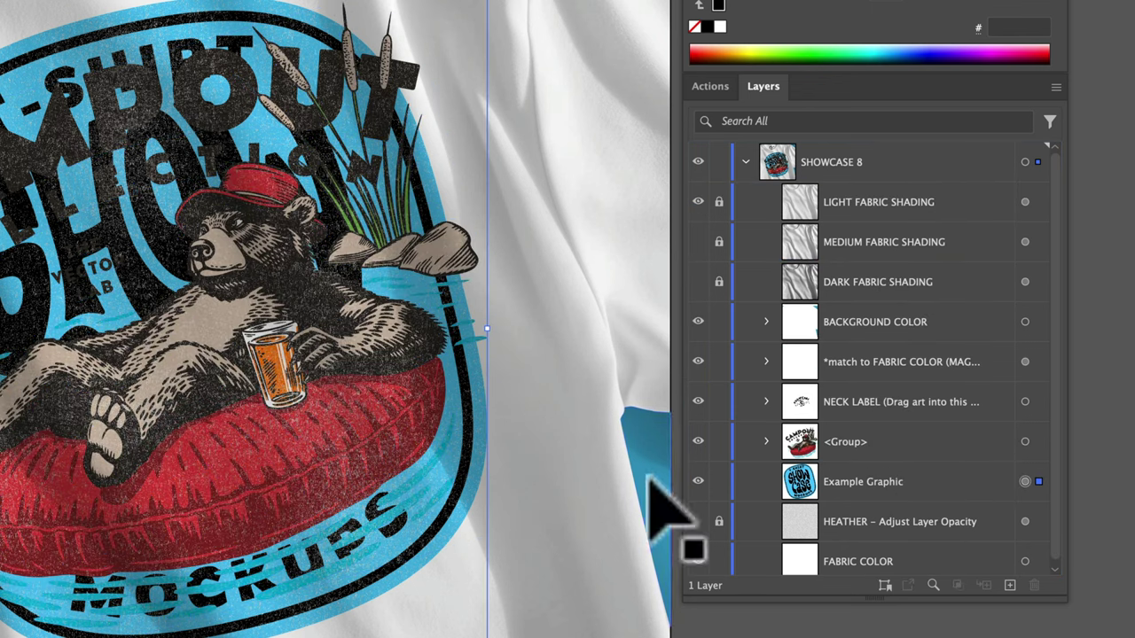
# Hide the Example Graphic layer and select the FABRIC COLOR artwork.
pyautogui.click(698, 481)
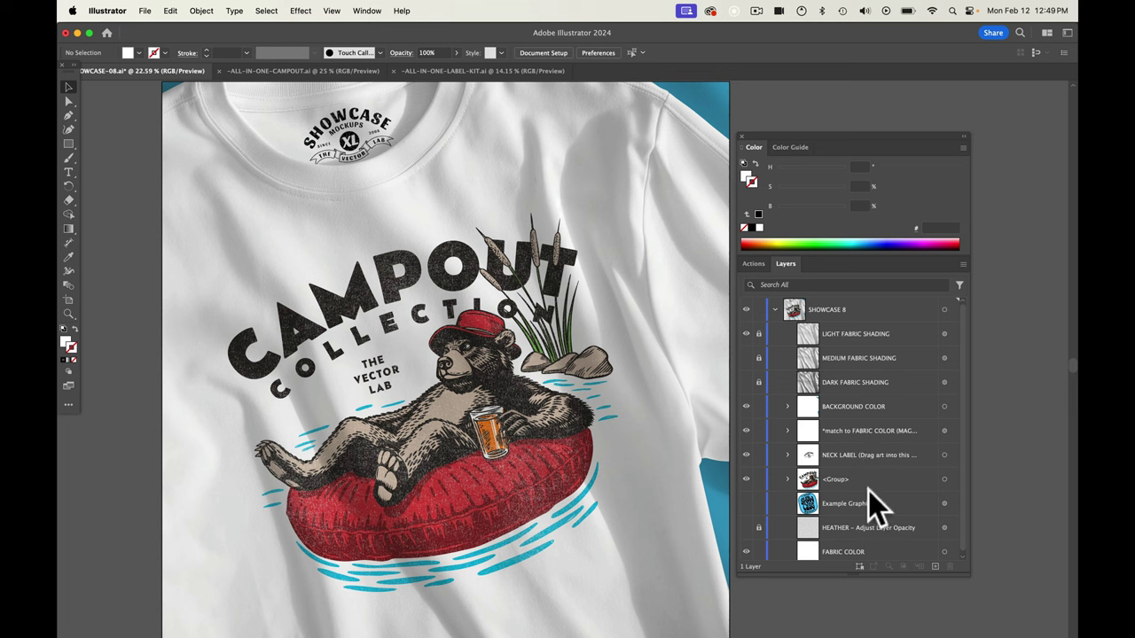
pyautogui.scroll(-1, 869, 491)
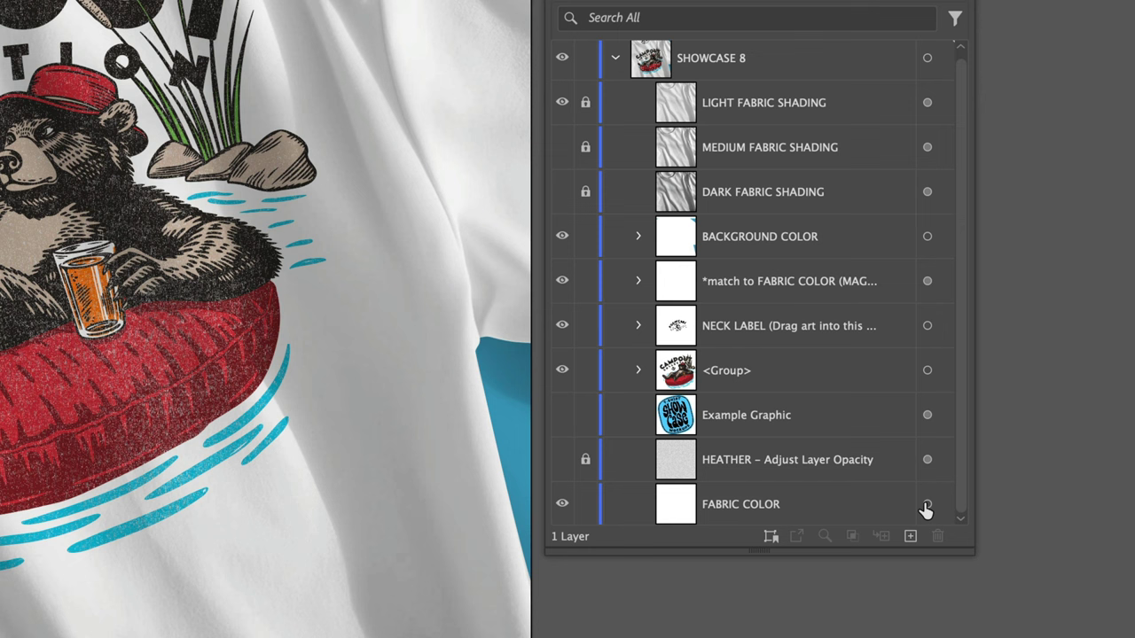
pyautogui.click(945, 549)
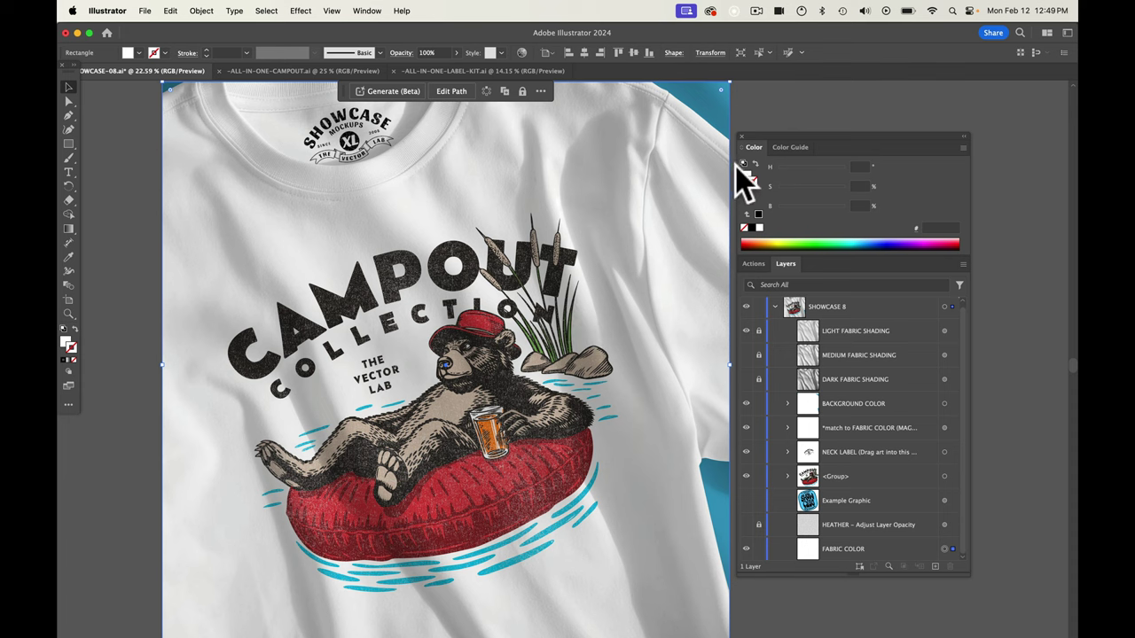
# Turn the fabric fill black and hide the match-to-fabric texture layer.
pyautogui.click(744, 168)
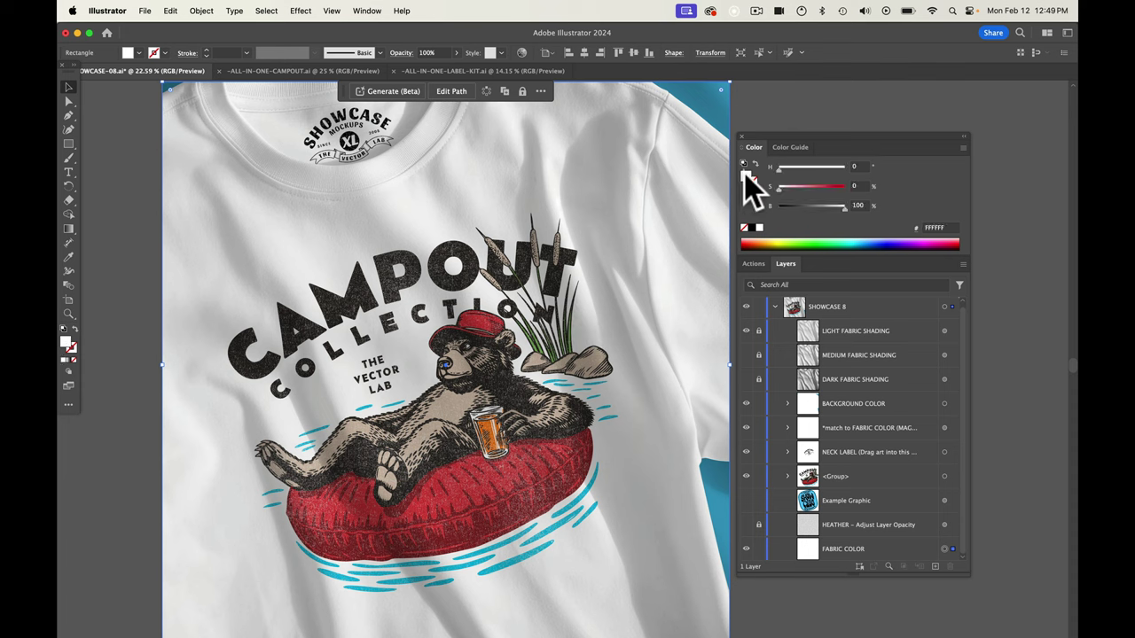
pyautogui.moveTo(809, 206); pyautogui.dragTo(791, 395)
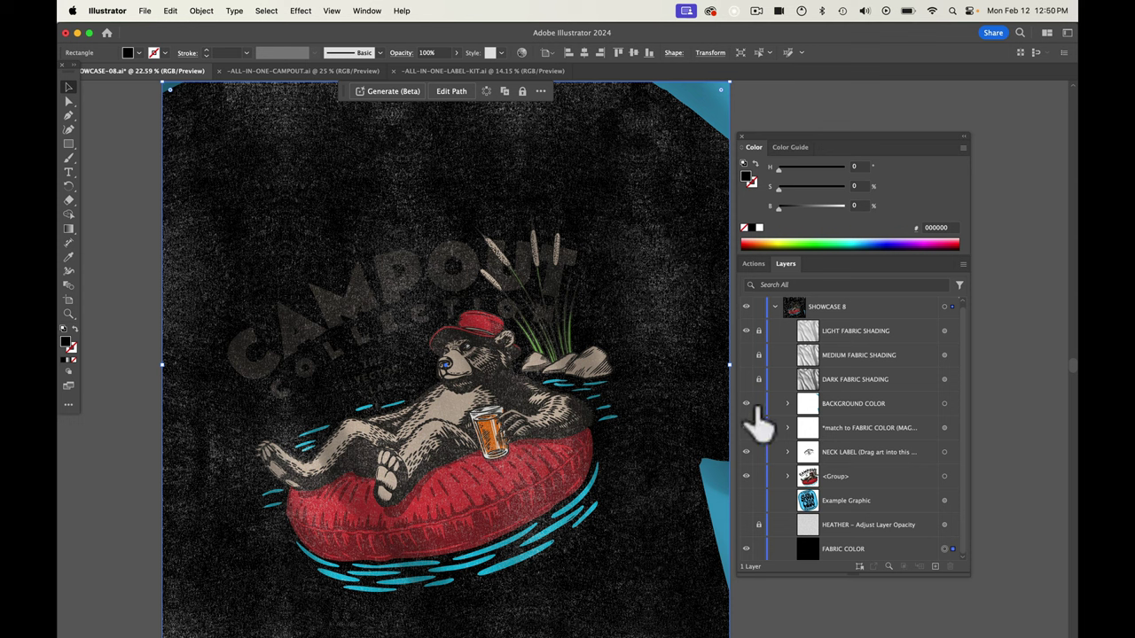
pyautogui.click(746, 429)
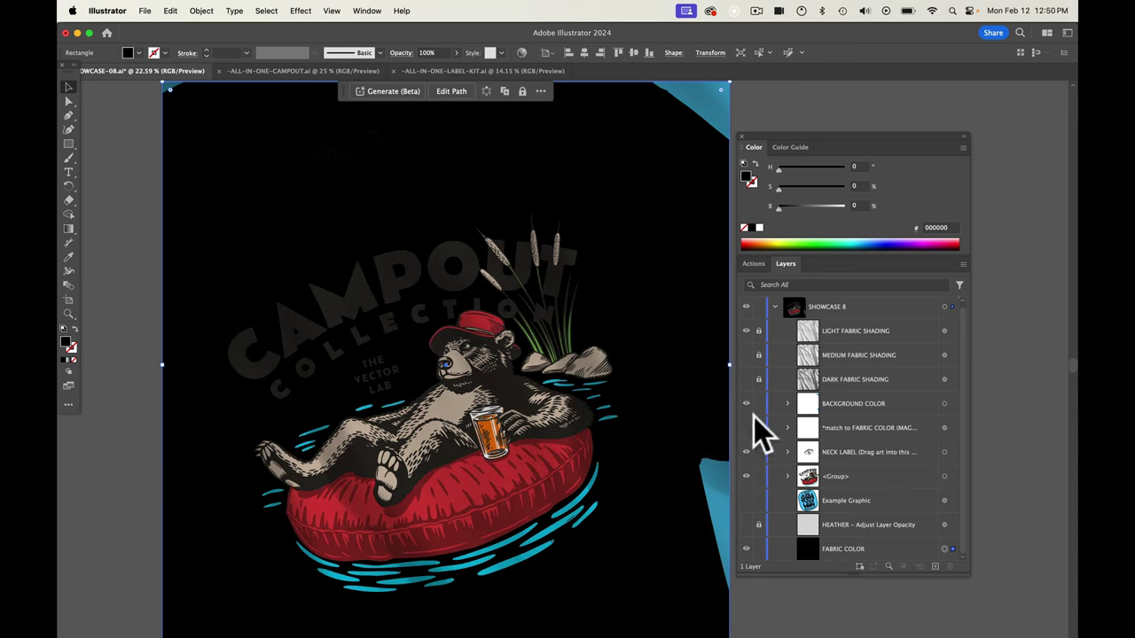
# Lighten the FABRIC COLOR fill to dark charcoal grey (#424242).
pyautogui.click(867, 546)
pyautogui.click(946, 549)
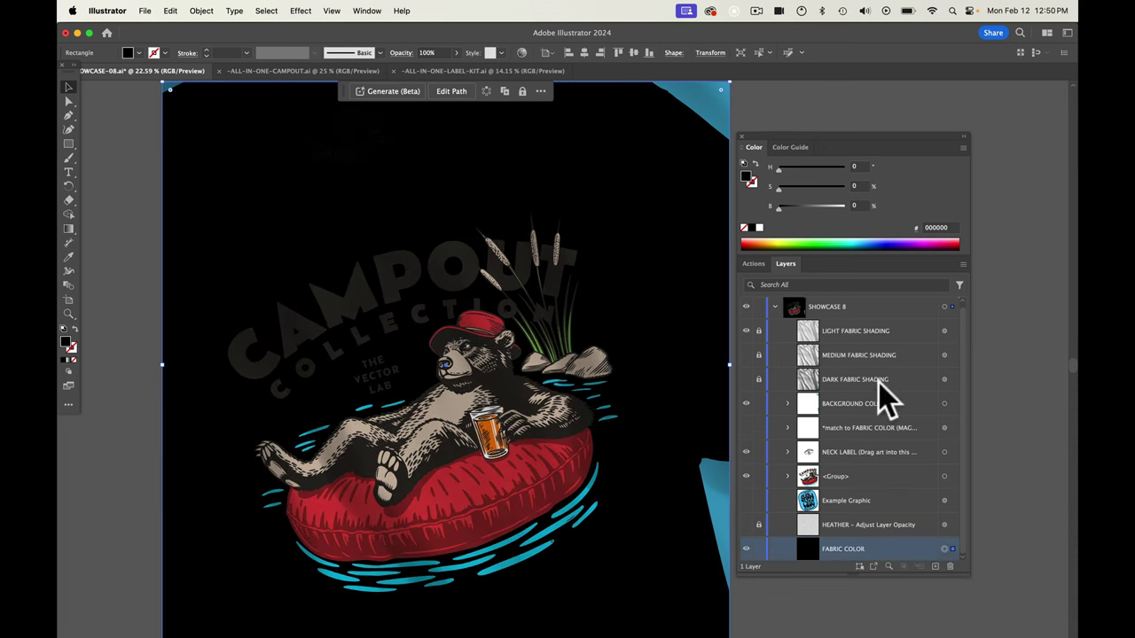
pyautogui.moveTo(789, 206); pyautogui.dragTo(796, 207)
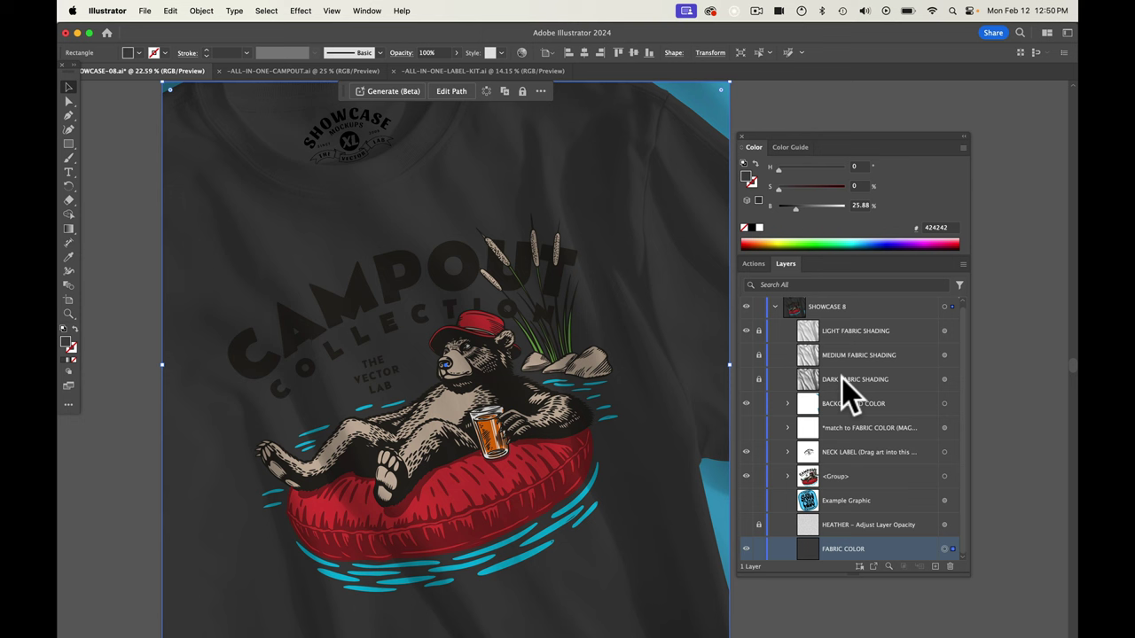
# Compare the Light, Medium and Dark Fabric Shading layers, leaving only Dark visible.
pyautogui.click(746, 379)
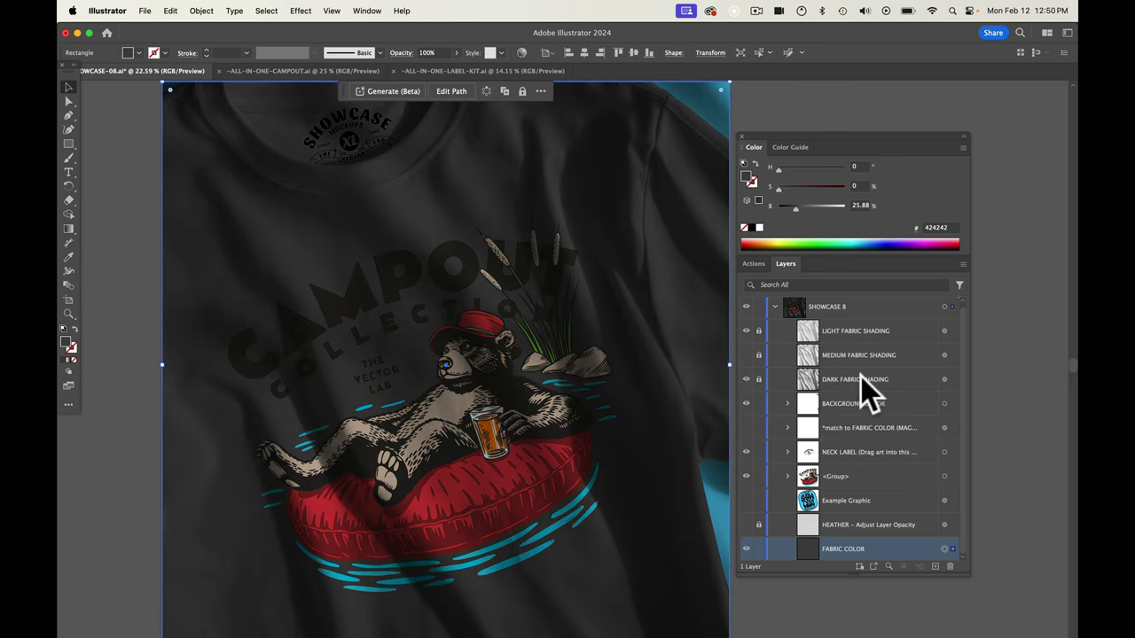
pyautogui.click(746, 332)
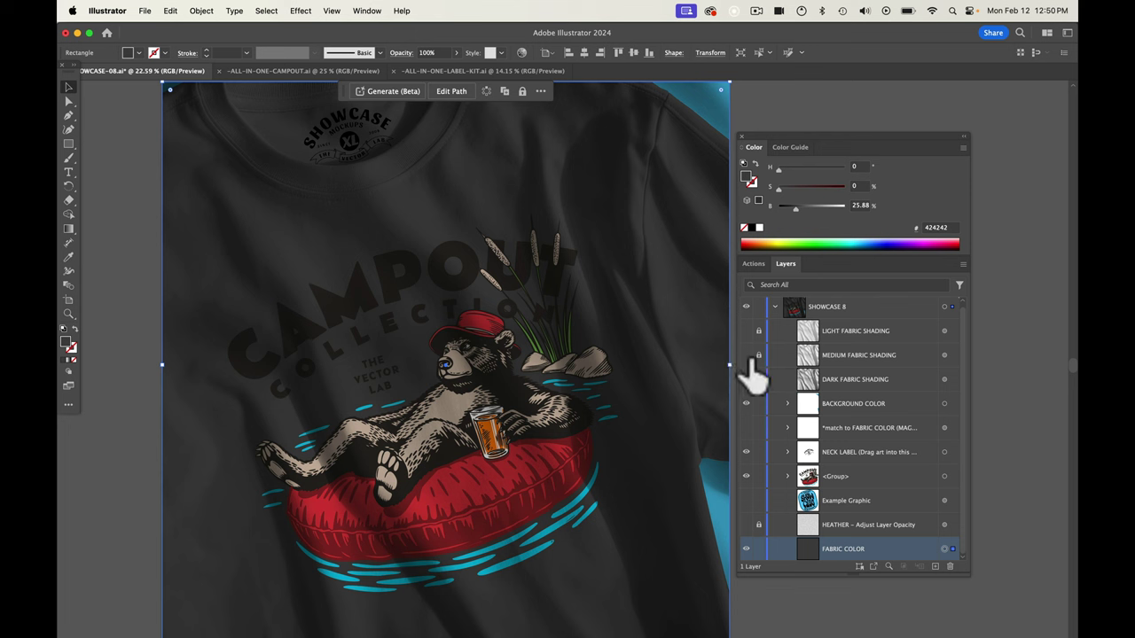
pyautogui.moveTo(746, 380); pyautogui.dragTo(746, 331)
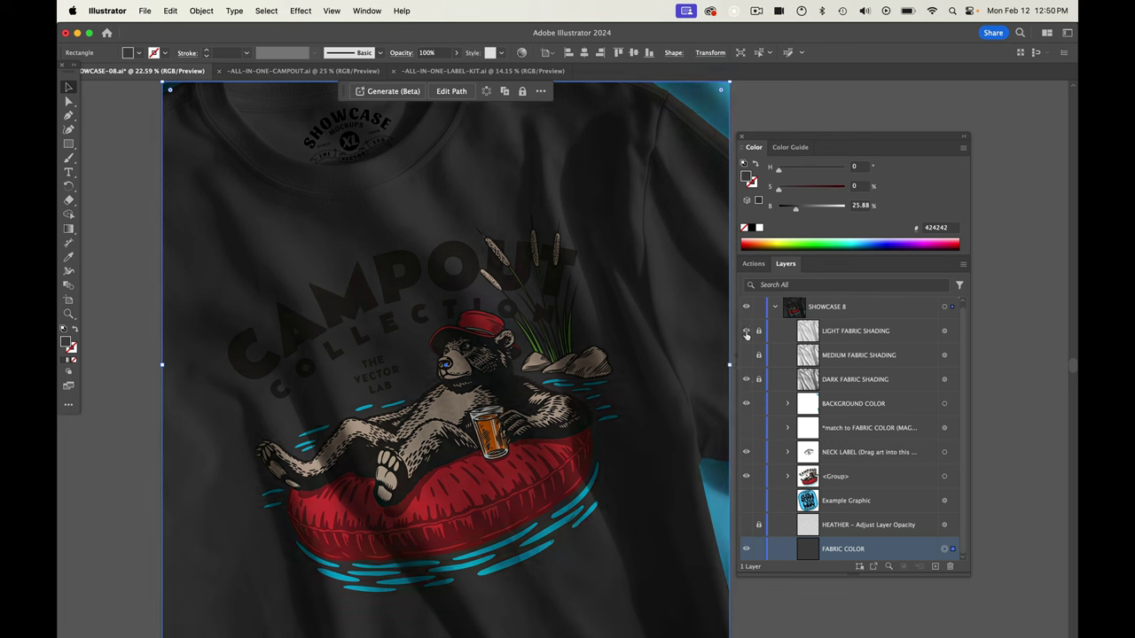
pyautogui.moveTo(746, 331); pyautogui.dragTo(746, 381)
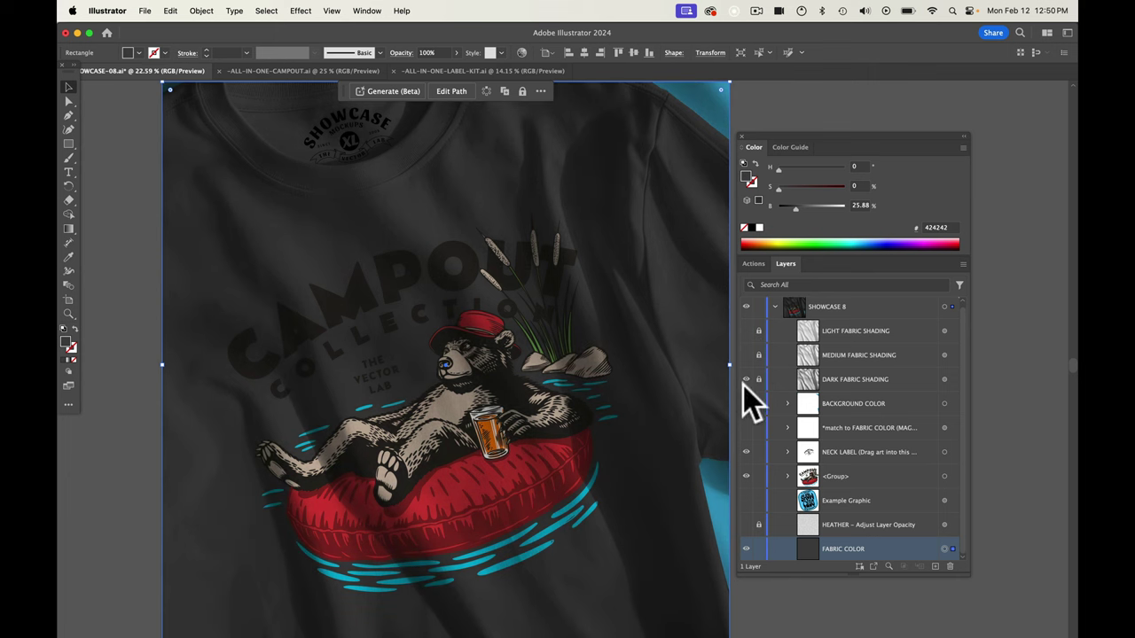
pyautogui.moveTo(746, 331); pyautogui.dragTo(750, 366)
pyautogui.click(746, 355)
pyautogui.click(746, 379)
# Colour the fabric light sky blue (#3EB8E7) and show Medium instead of Dark Fabric Shading.
pyautogui.click(857, 241)
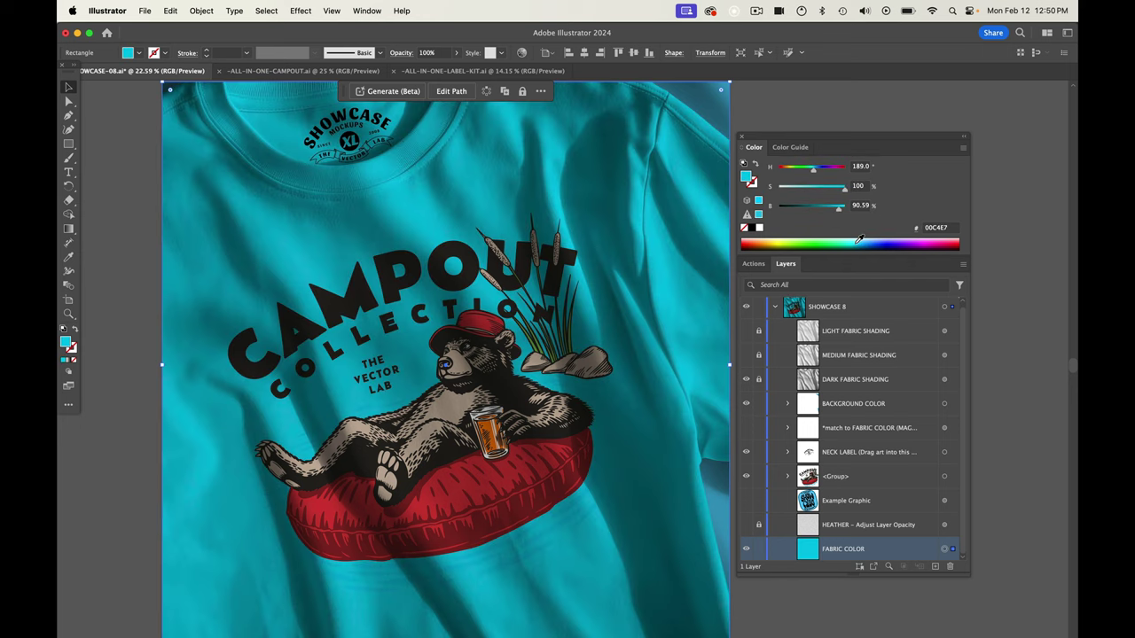
pyautogui.moveTo(834, 187); pyautogui.dragTo(827, 186)
pyautogui.click(745, 379)
pyautogui.click(746, 356)
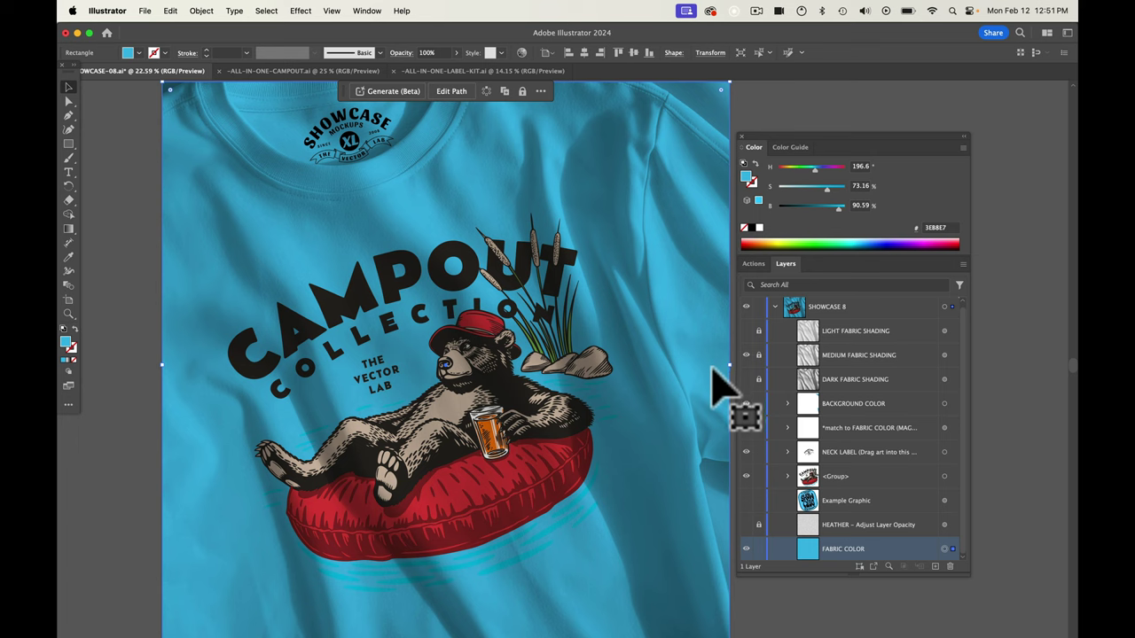
# Show Background Color and match-to-fabric layers, then eyedrop the blue fabric colour onto the texture.
pyautogui.click(746, 403)
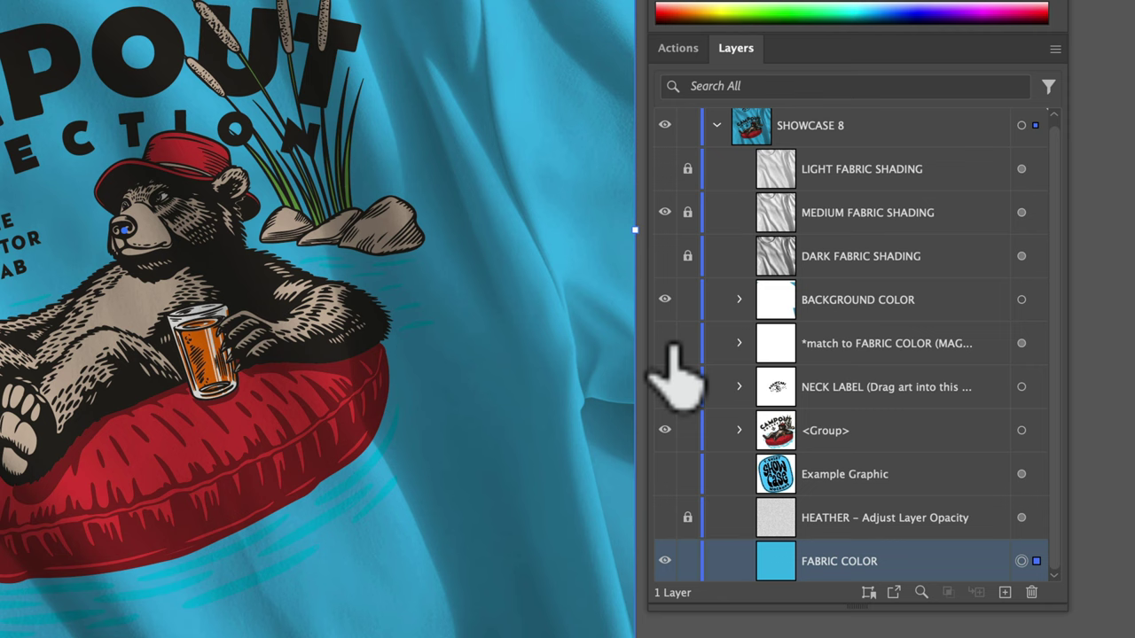
pyautogui.click(746, 427)
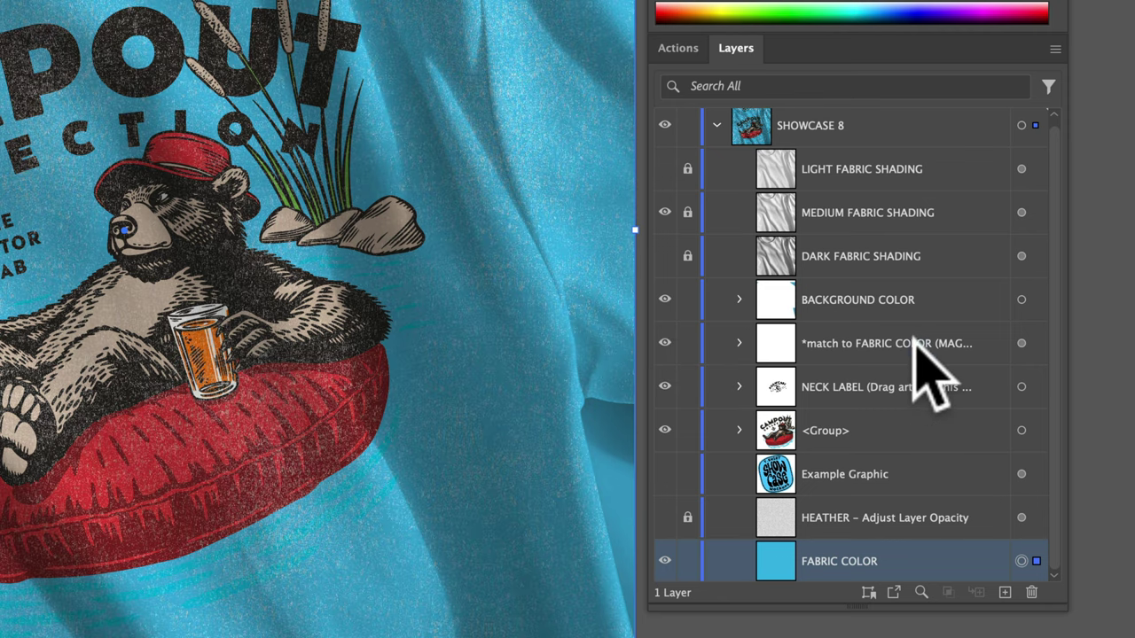
pyautogui.click(887, 346)
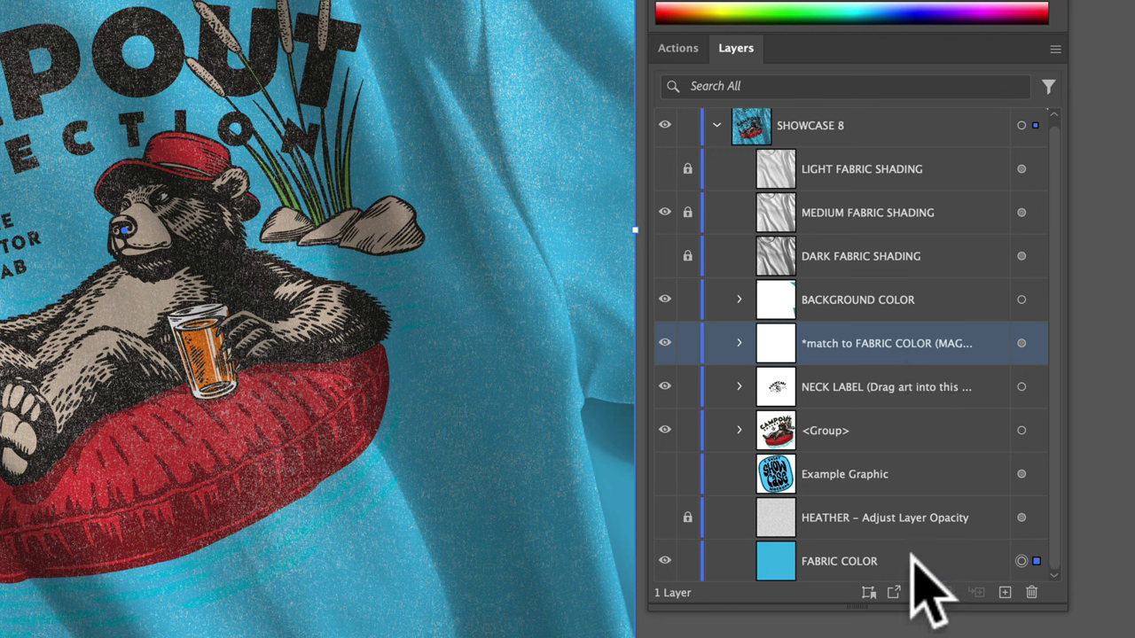
pyautogui.click(1022, 562)
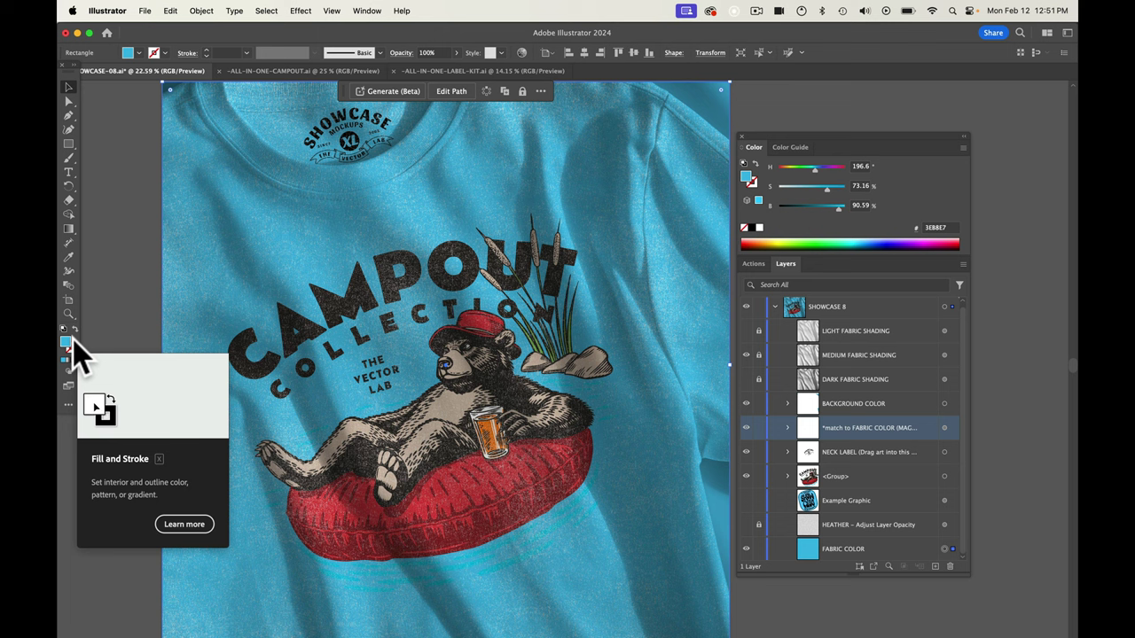
pyautogui.click(69, 256)
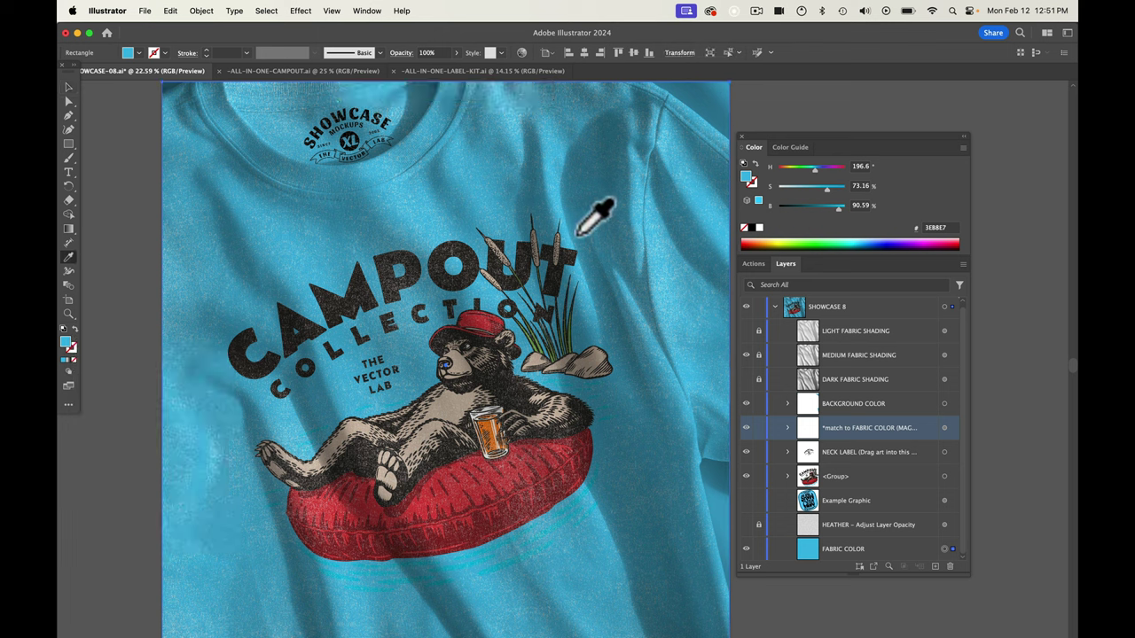
pyautogui.keyDown('alt'); pyautogui.click(559, 178); pyautogui.keyUp('alt')
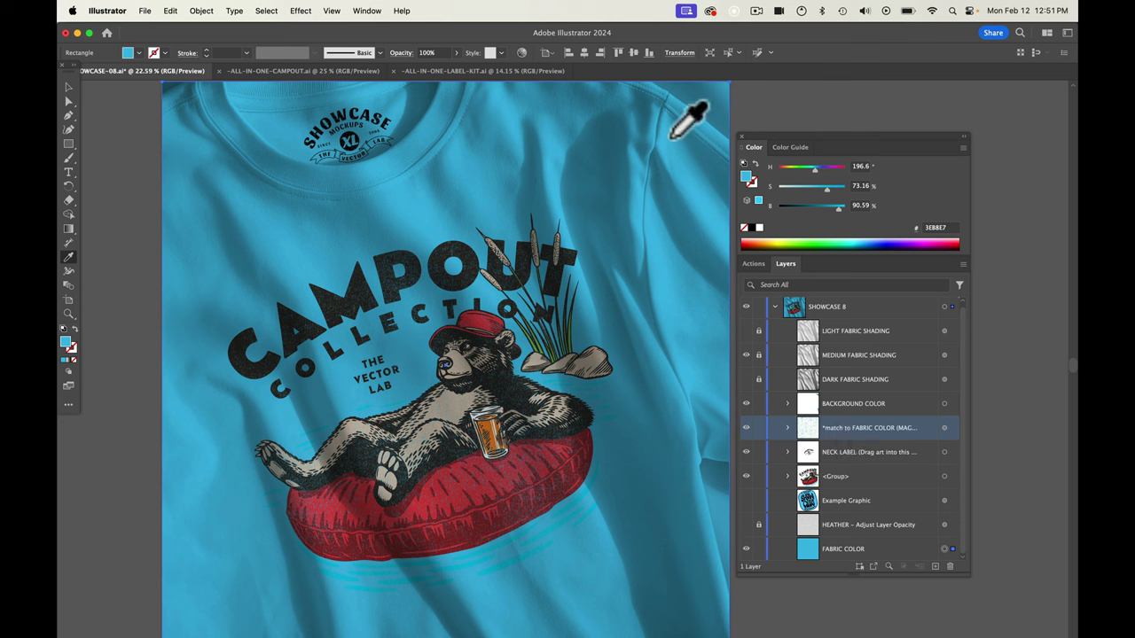
# Fill the Background Color artwork with deep red #C73434.
pyautogui.click(946, 404)
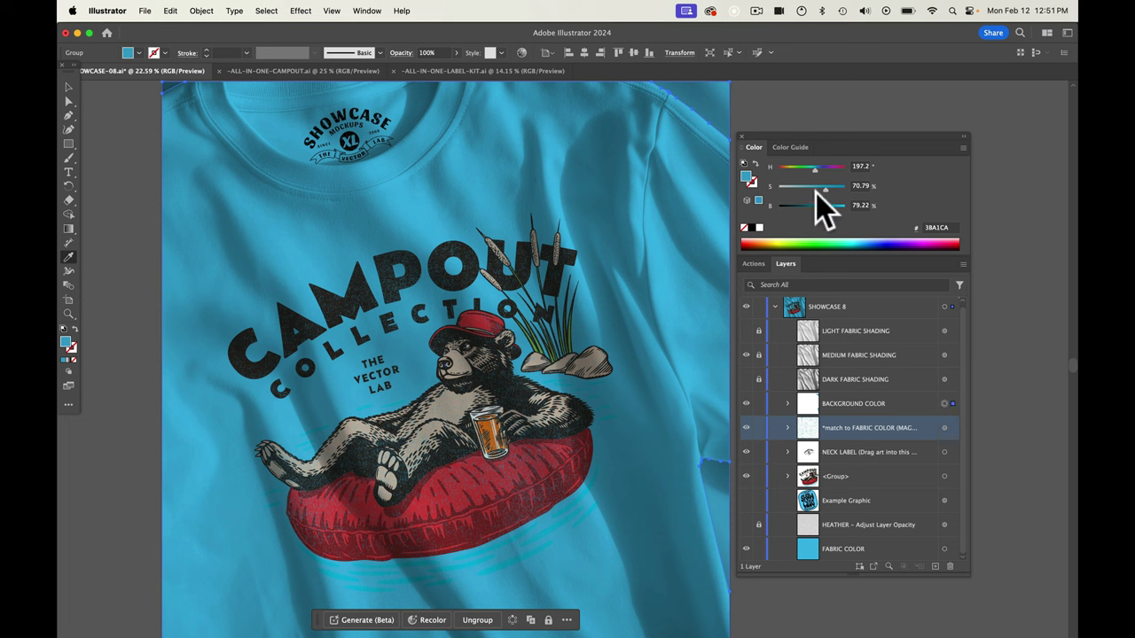
pyautogui.moveTo(816, 191); pyautogui.dragTo(885, 209)
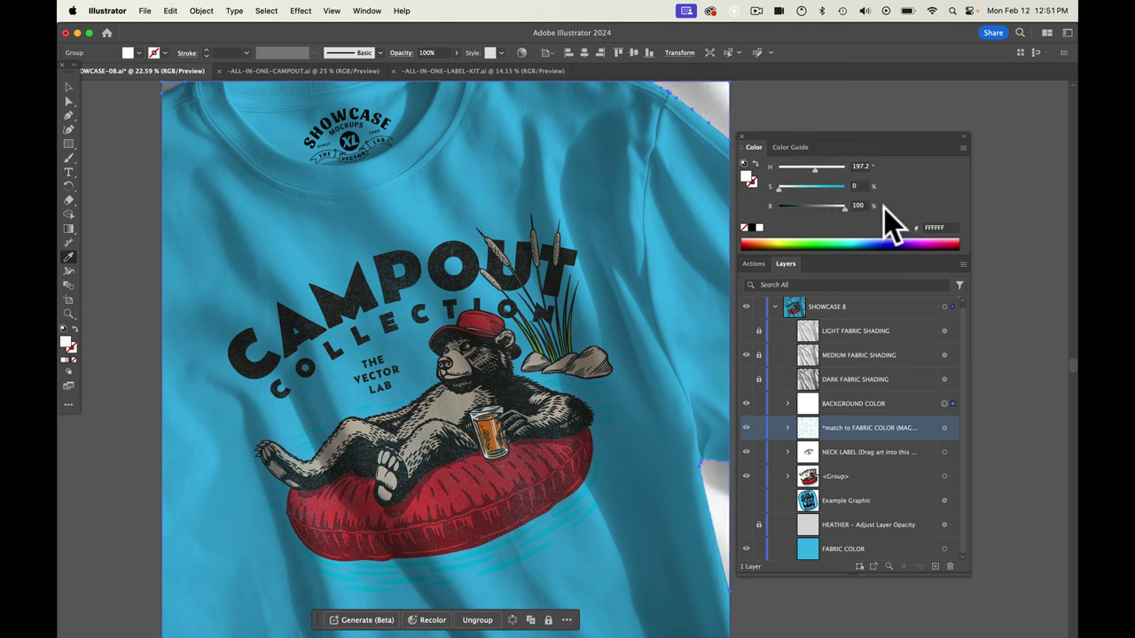
pyautogui.click(748, 240)
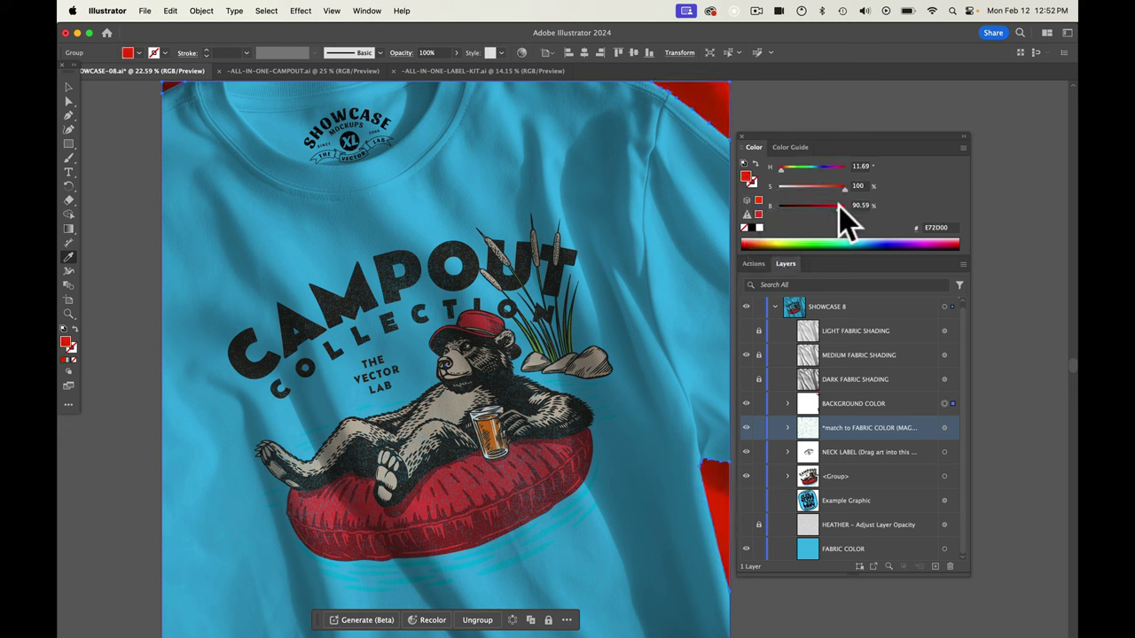
pyautogui.moveTo(839, 206); pyautogui.dragTo(829, 192)
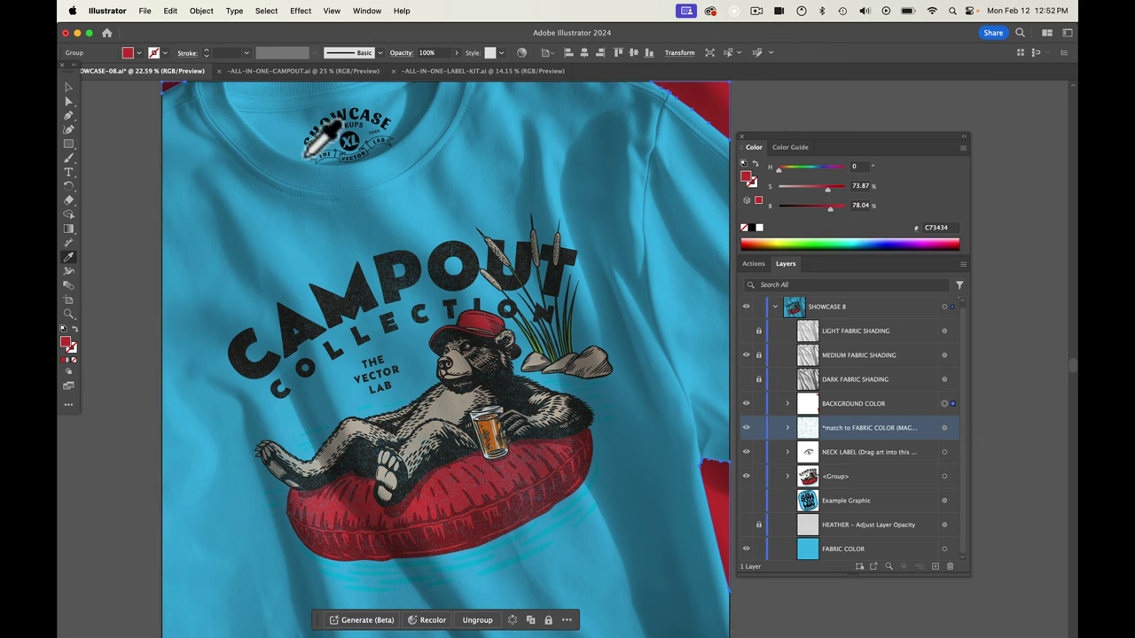
# Copy label 19 from the Label Kit document.
pyautogui.click(442, 70)
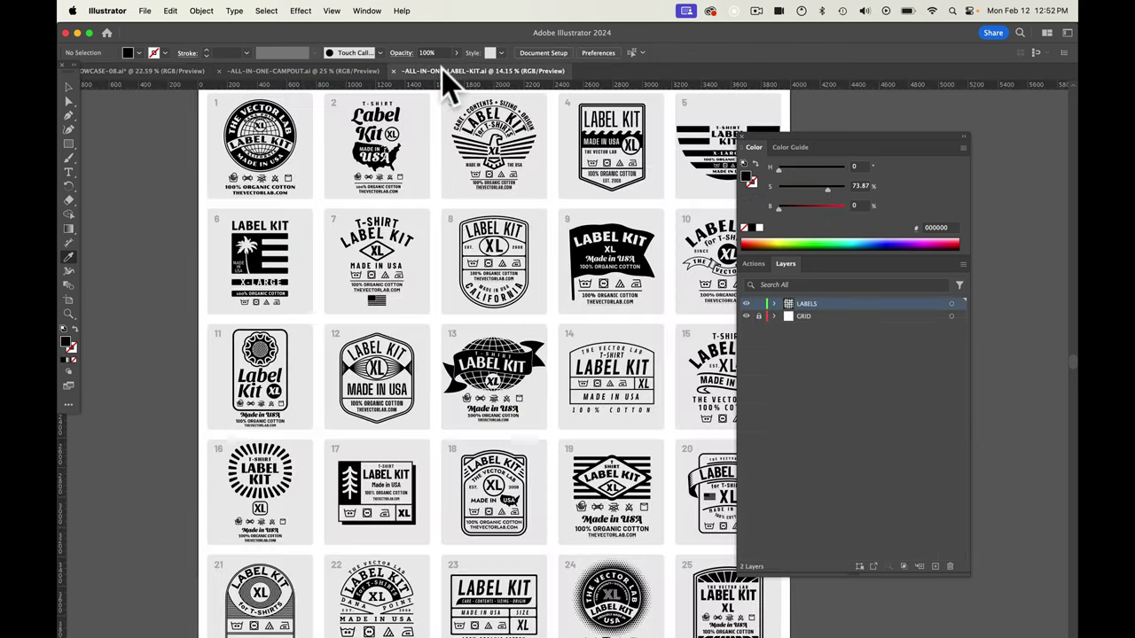
pyautogui.click(67, 86)
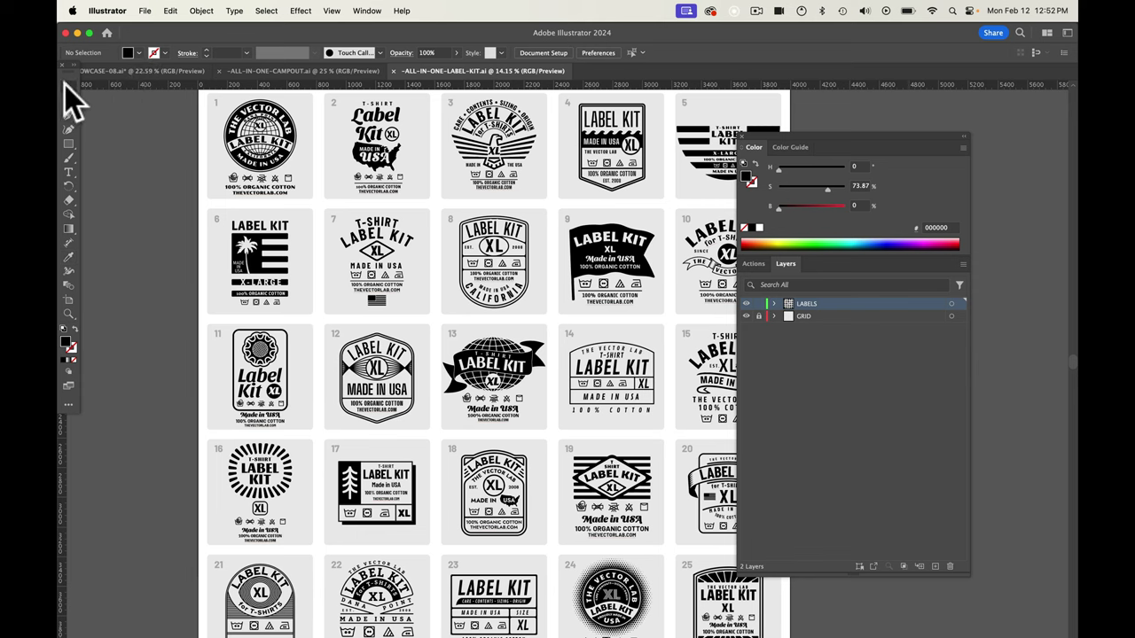
pyautogui.click(574, 474)
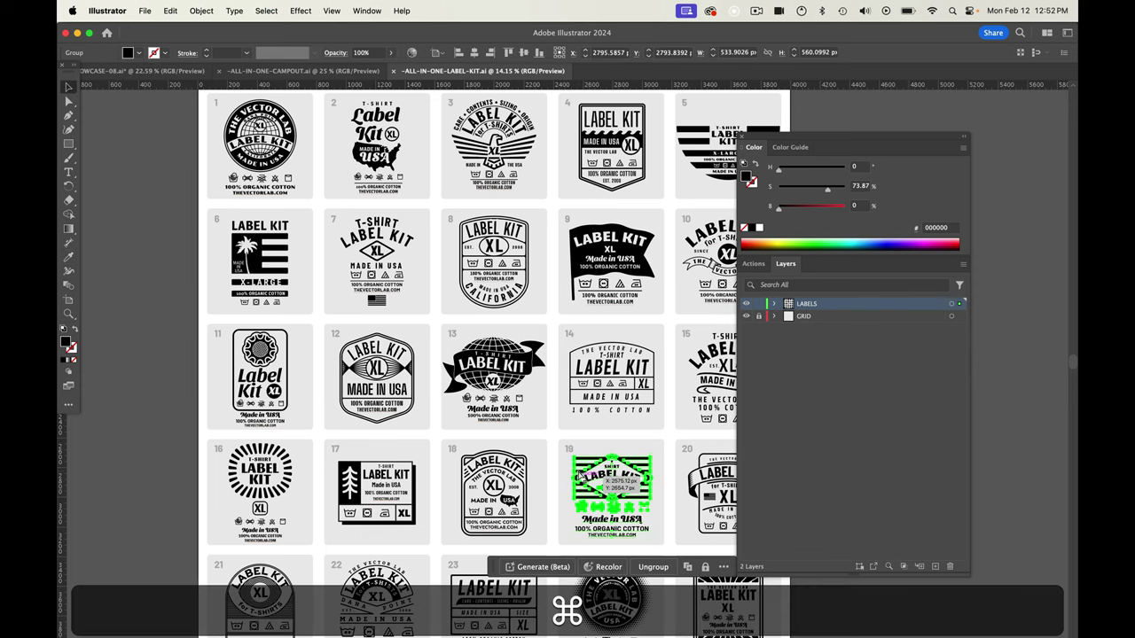
pyautogui.press('super+c')
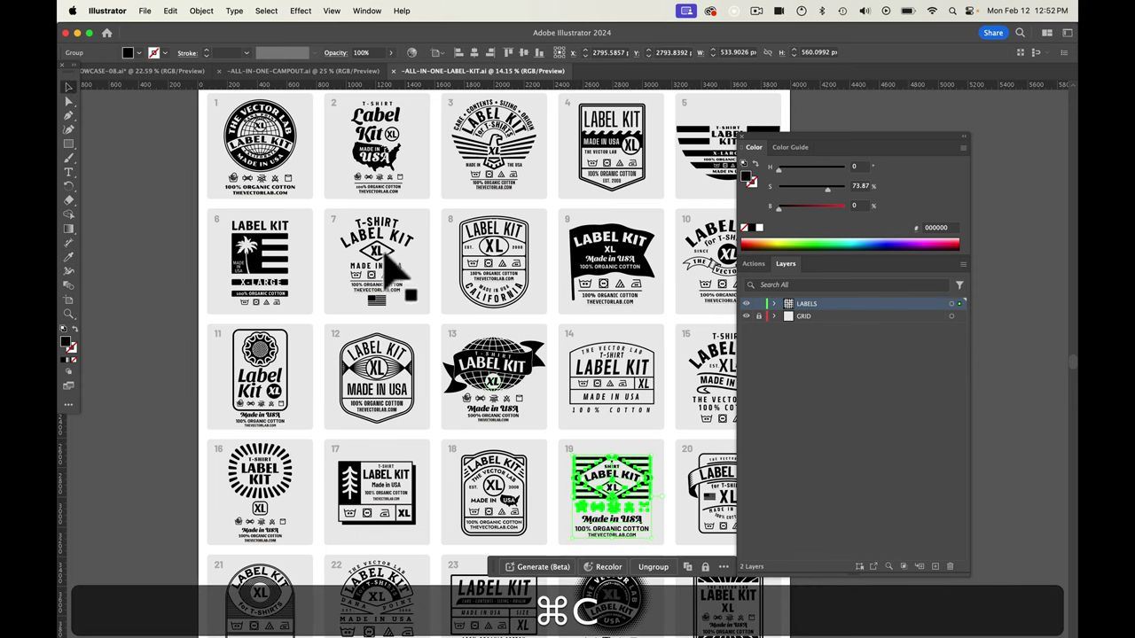
# Paste label 19 into the NECK LABEL layer of SHOWCASE-08.ai.
pyautogui.click(147, 69)
pyautogui.click(854, 455)
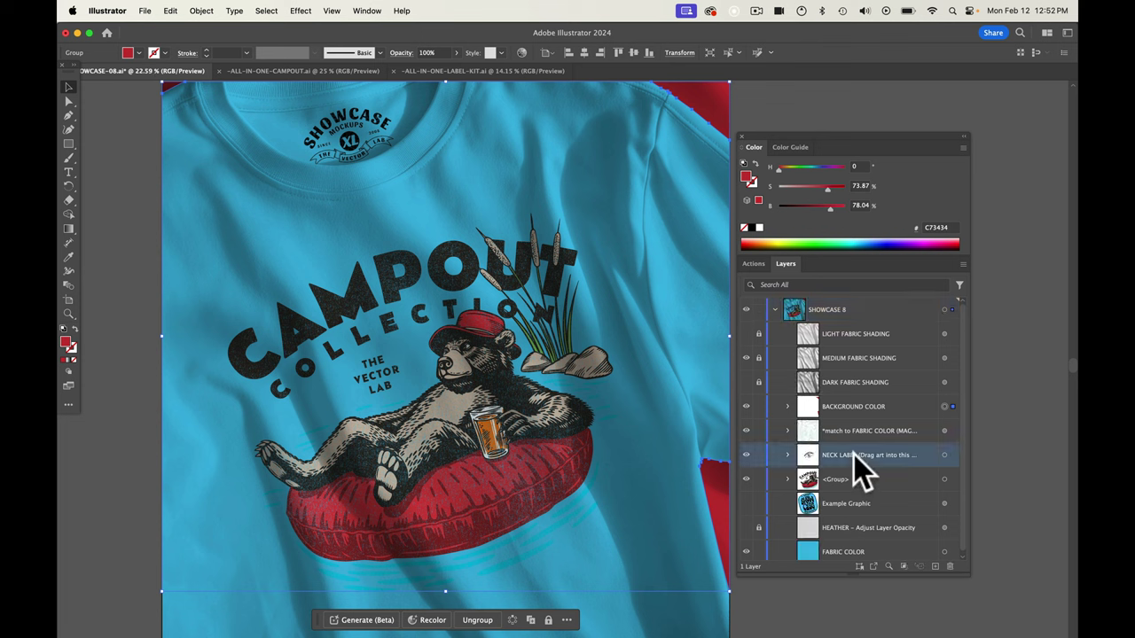
pyautogui.press('super+v')
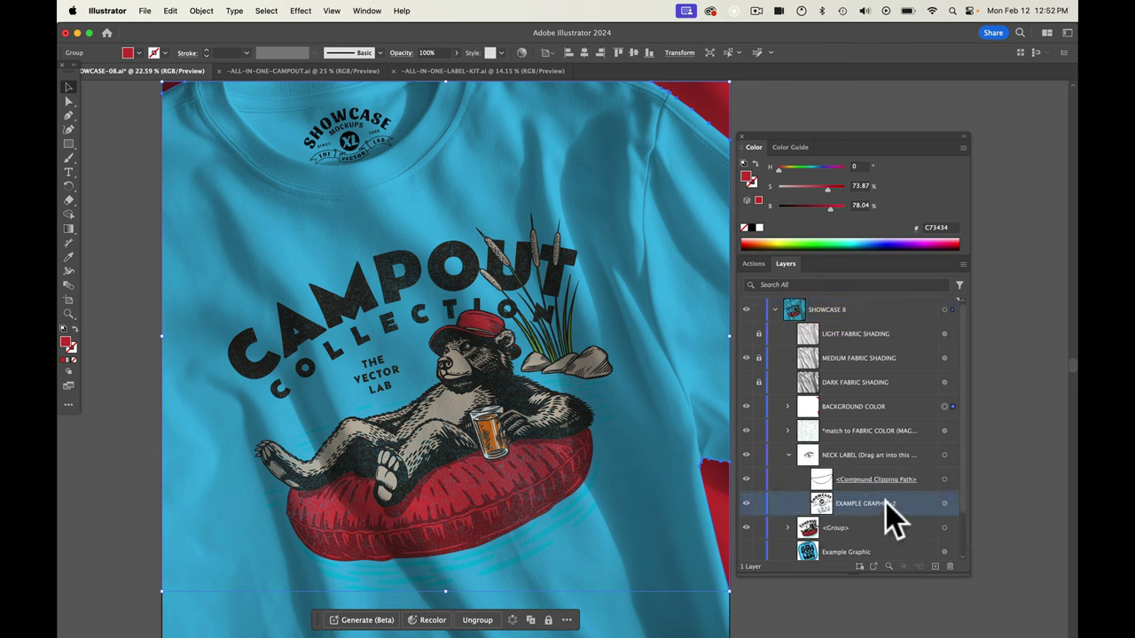
pyautogui.press('super+v')
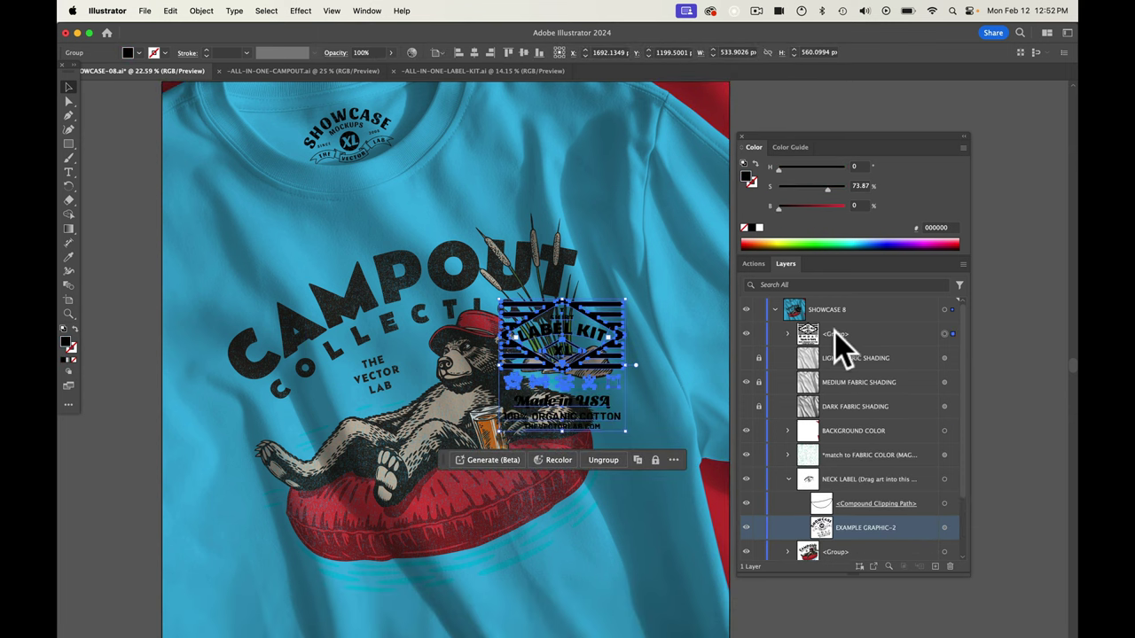
# Move the Label Kit art up to the neck, rotate it about 18.84°, and scale it down to fit.
pyautogui.moveTo(578, 374); pyautogui.dragTo(399, 190)
pyautogui.moveTo(363, 252); pyautogui.dragTo(386, 250)
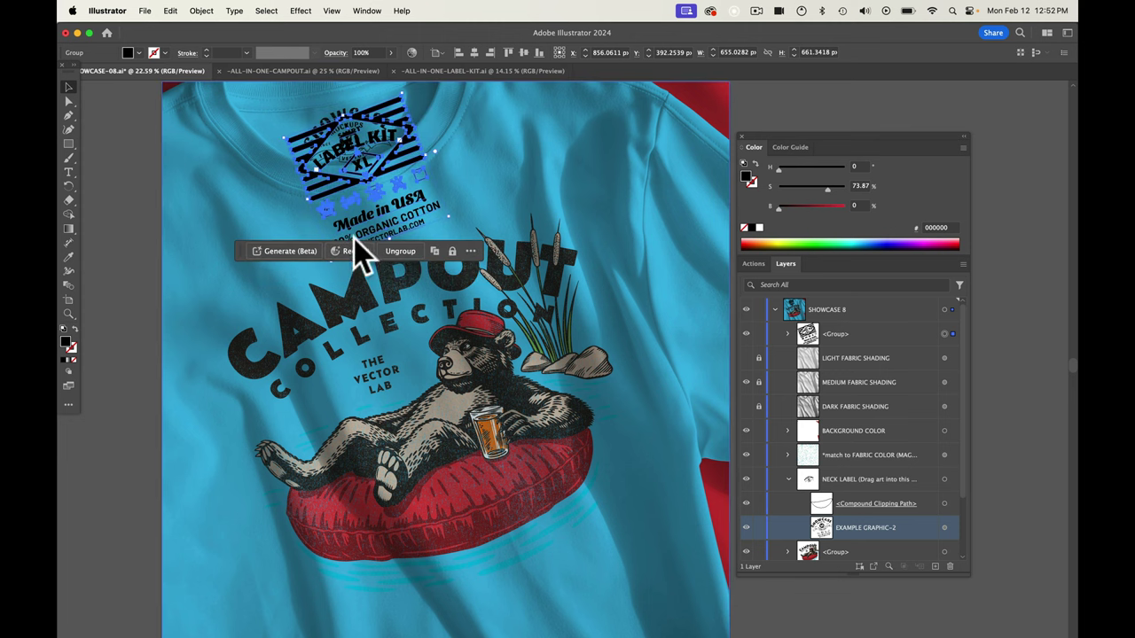
pyautogui.moveTo(442, 217); pyautogui.dragTo(324, 222)
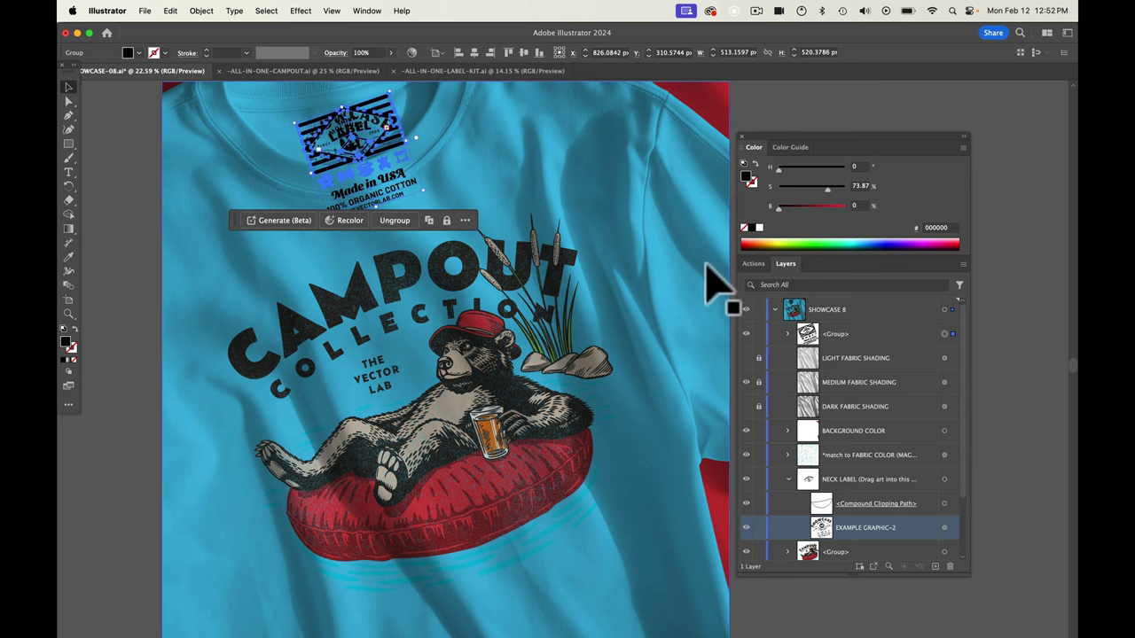
# Move the label art into the NECK LABEL layer and hide EXAMPLE GRAPHIC-2.
pyautogui.moveTo(854, 332); pyautogui.dragTo(874, 511)
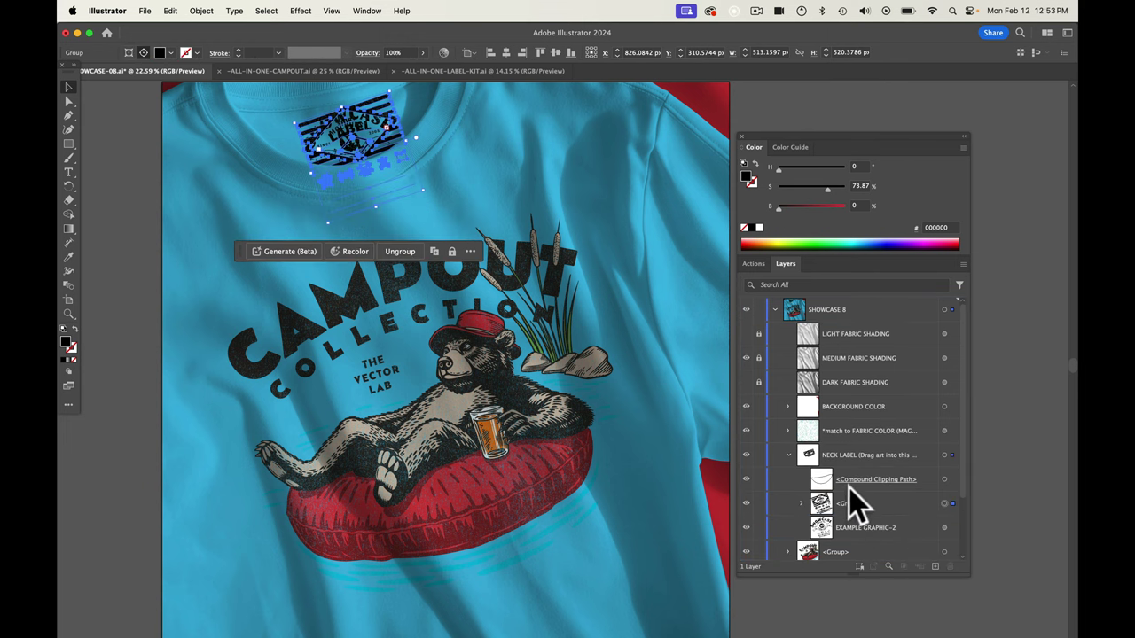
pyautogui.click(798, 528)
pyautogui.click(746, 528)
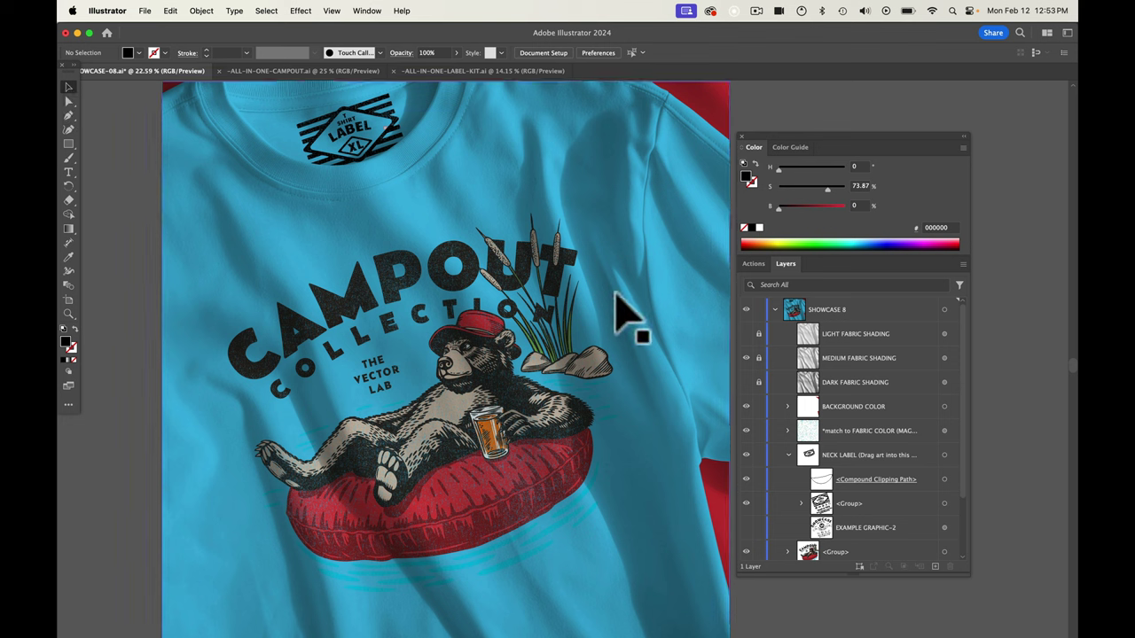
pyautogui.press('super')
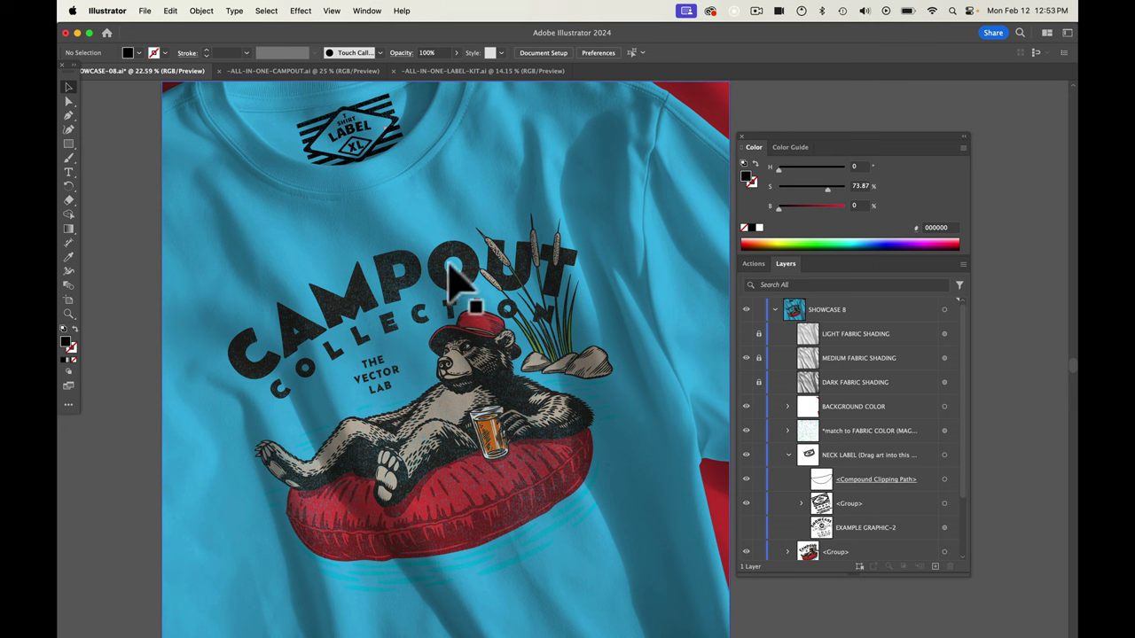
# Collapse the NECK LABEL layer and select the Campout bear <Group> row.
pyautogui.click(788, 455)
pyautogui.click(846, 477)
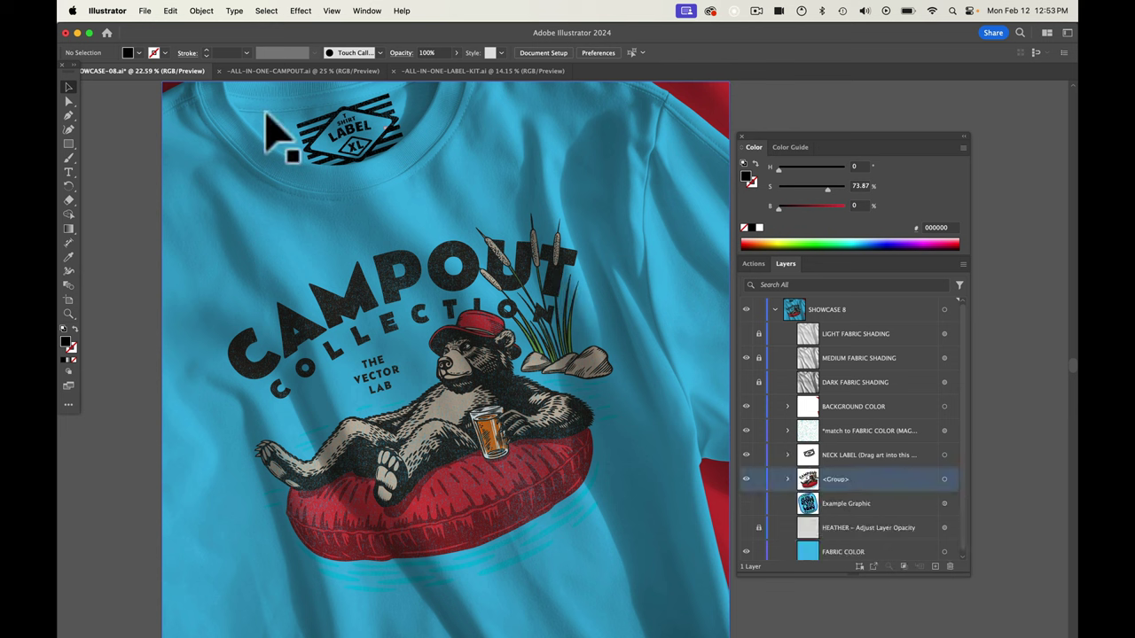
# Select all the bear artwork and start Envelope Distort > Make with Mesh with 5 rows.
pyautogui.click(945, 480)
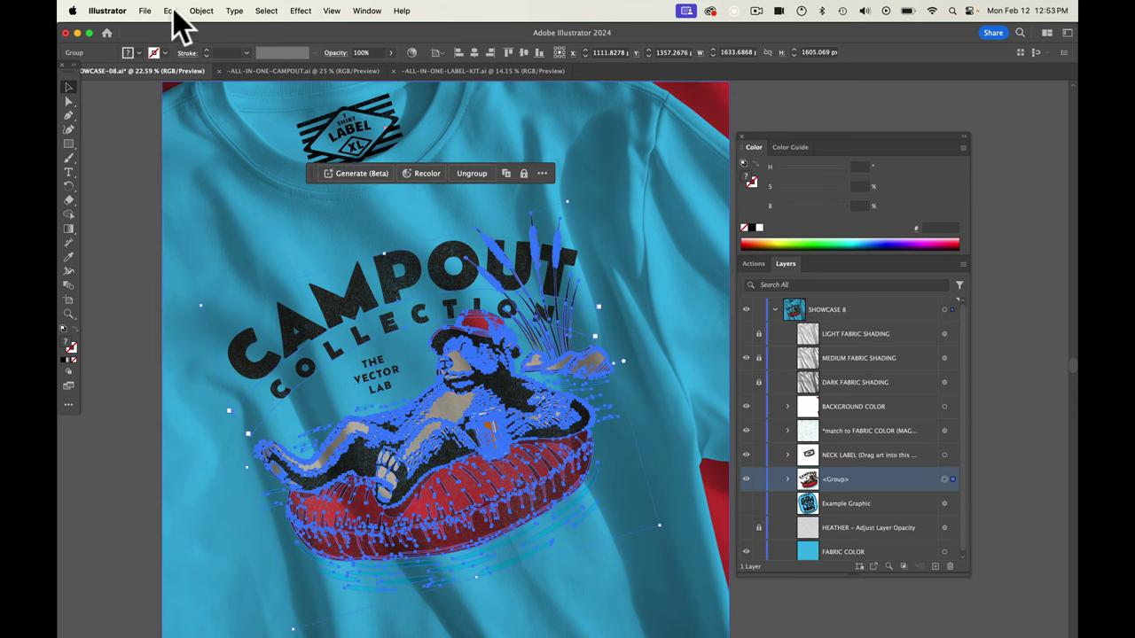
pyautogui.click(202, 12)
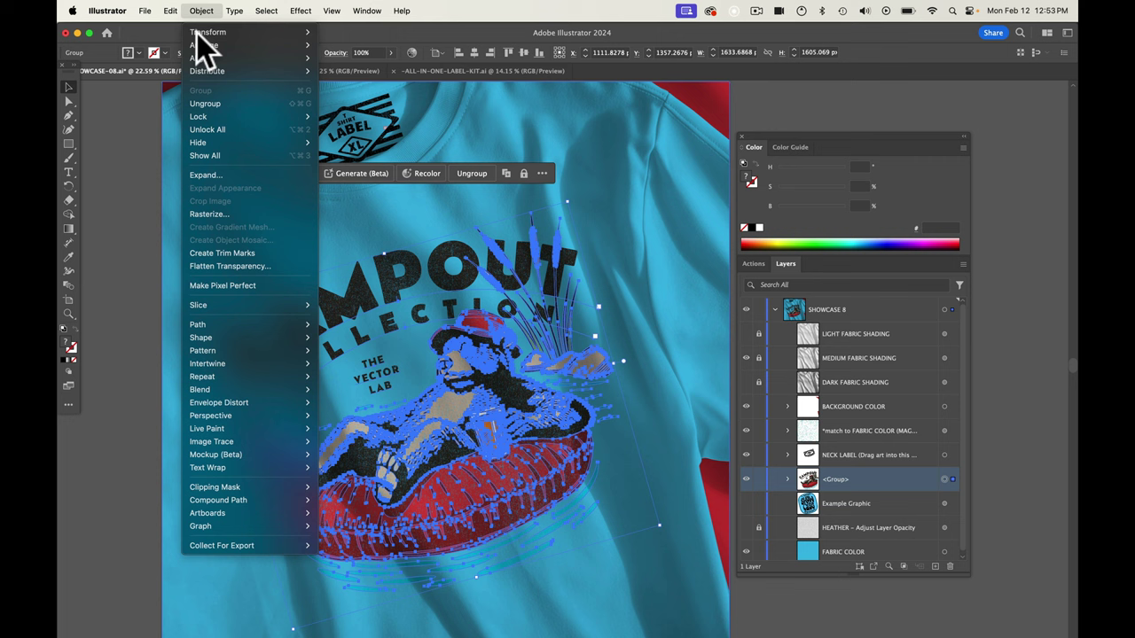
pyautogui.moveTo(219, 404)
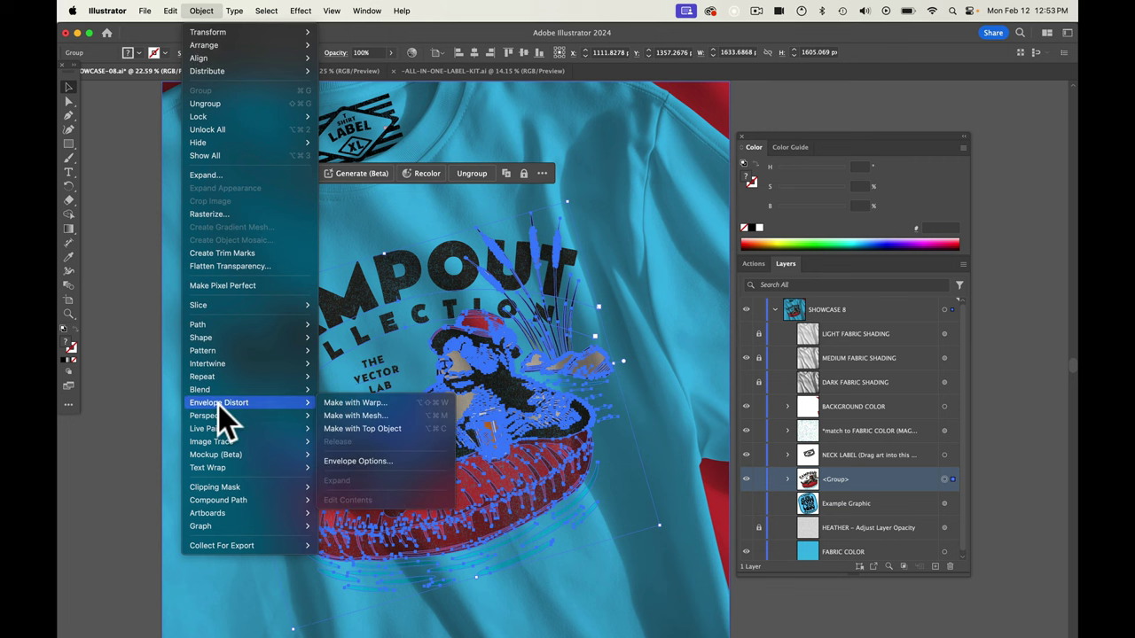
pyautogui.click(389, 414)
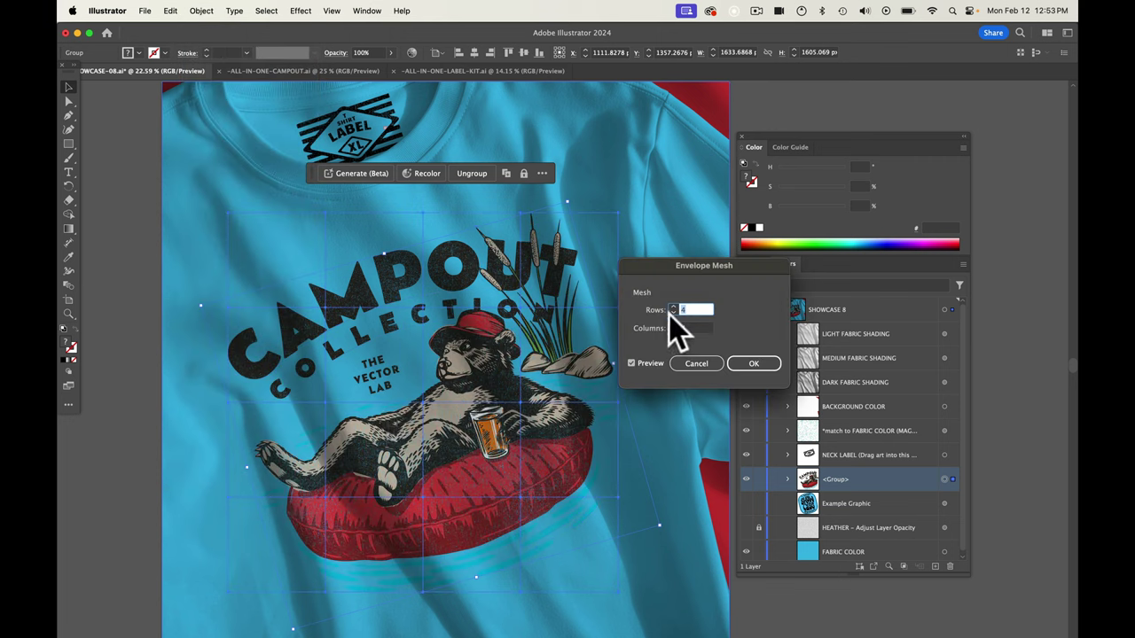
pyautogui.write('5')
pyautogui.press('Tab')
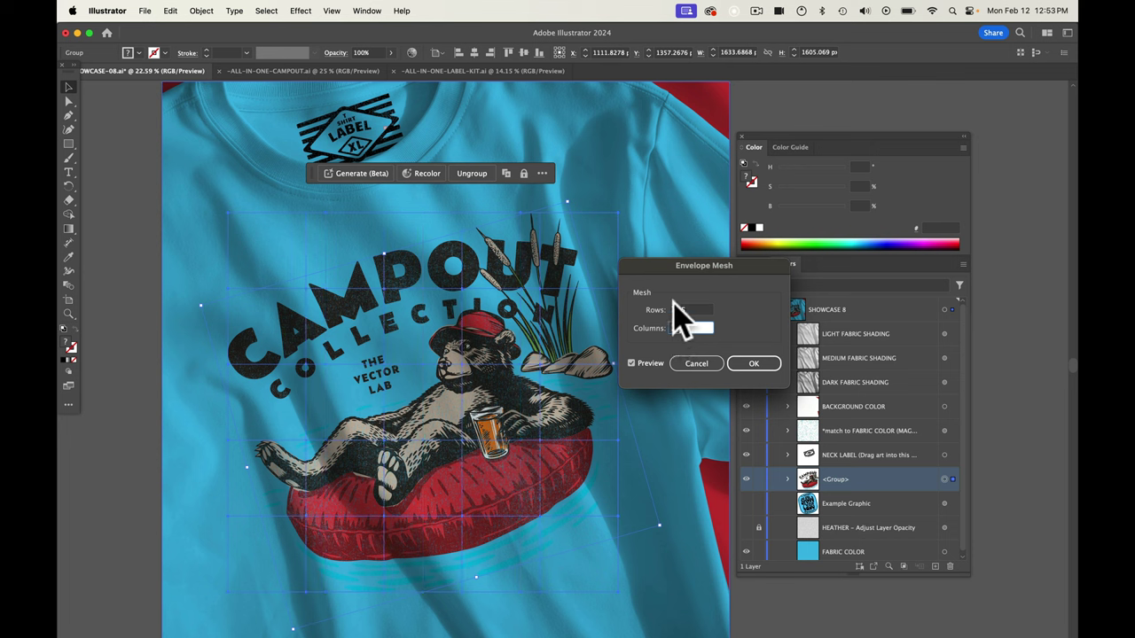
# Apply the 5-by-5 mesh, lock the *match to FABRIC COLOR layer, and target the bear envelope.
pyautogui.click(752, 364)
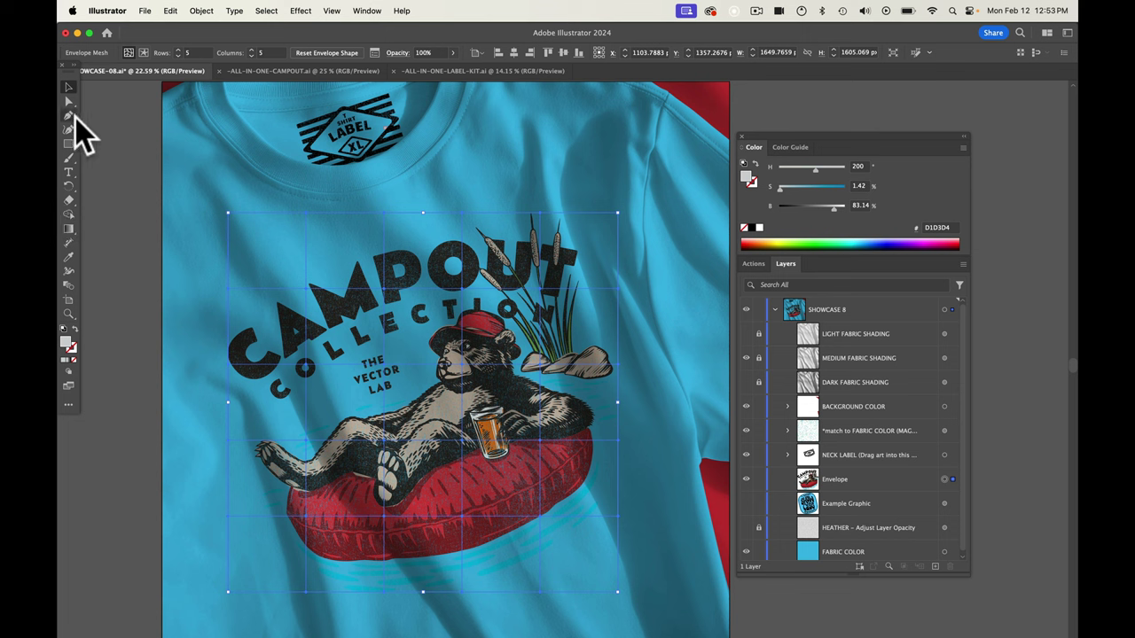
pyautogui.click(70, 102)
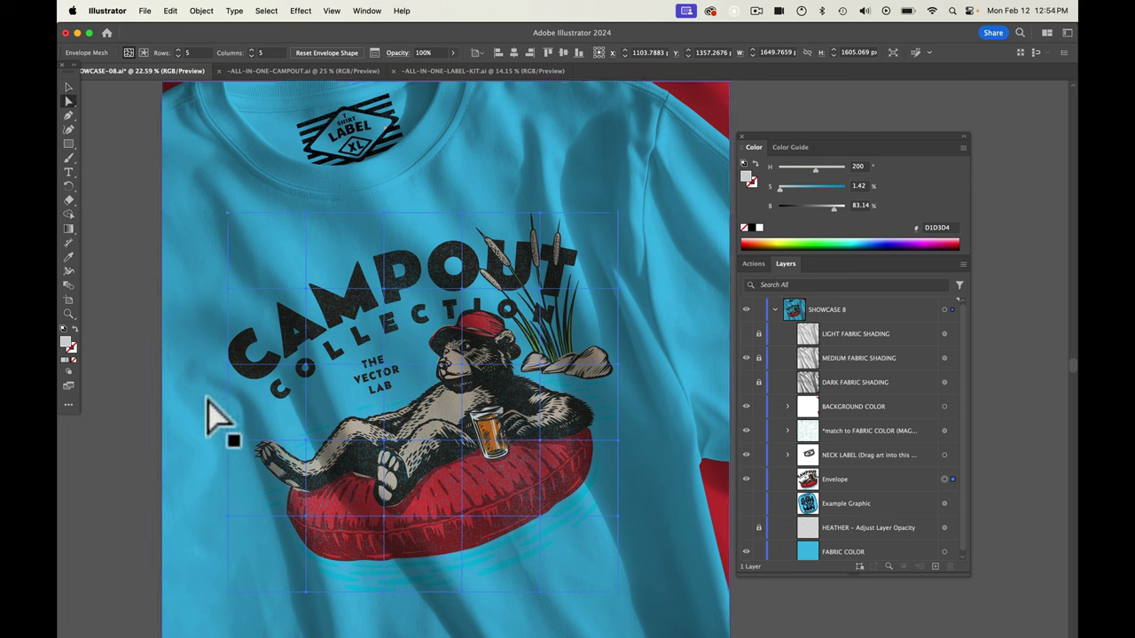
pyautogui.click(385, 441)
pyautogui.click(325, 400)
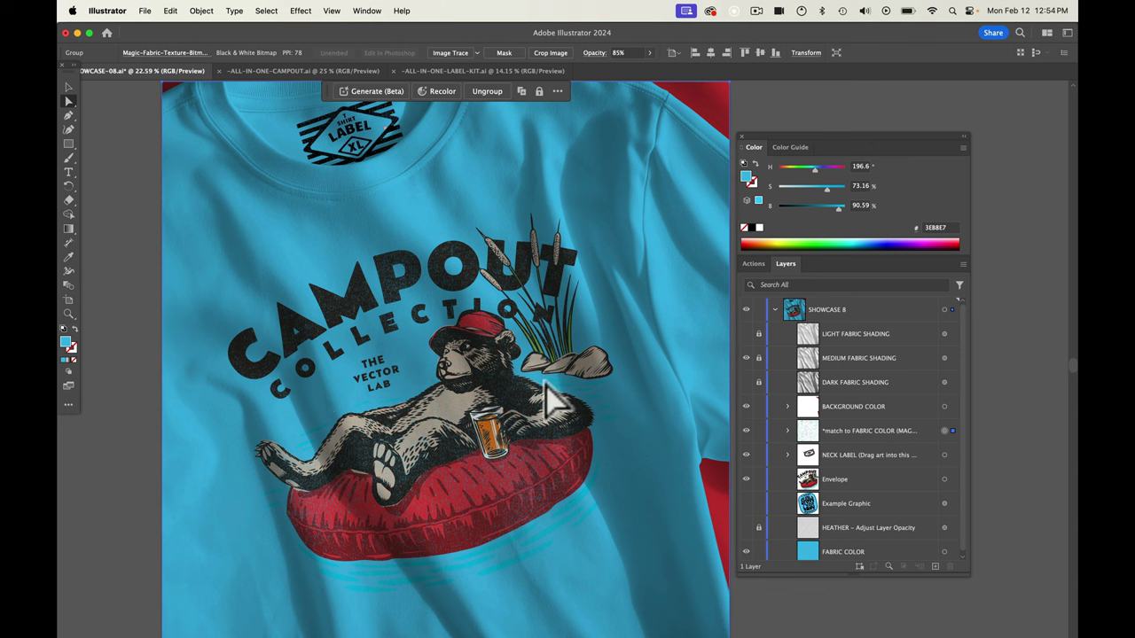
pyautogui.click(759, 432)
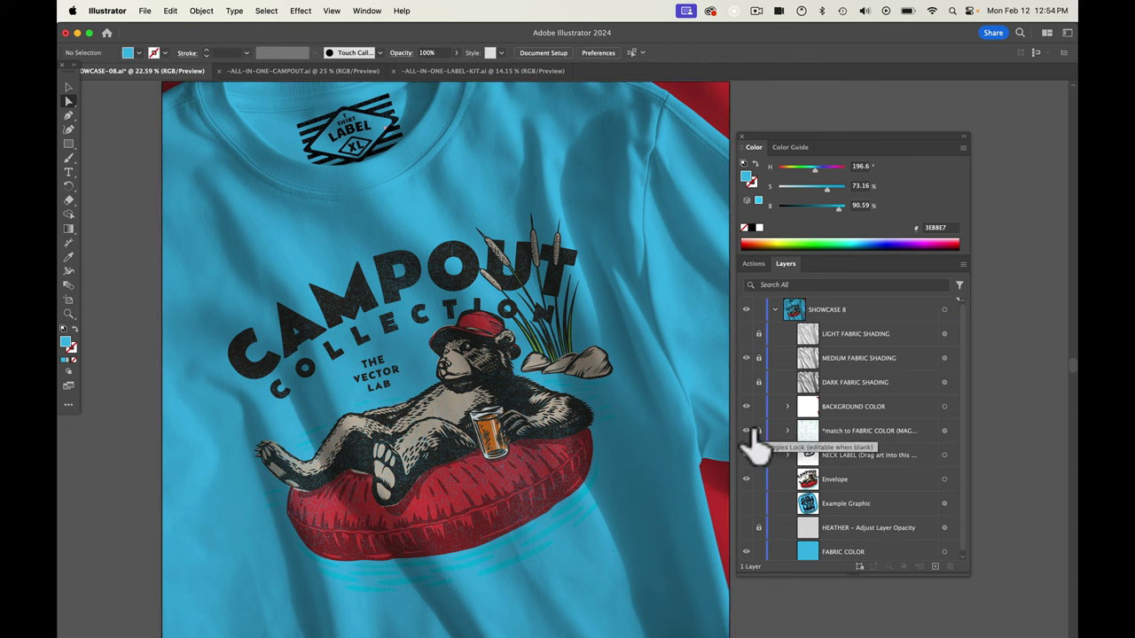
pyautogui.click(854, 479)
pyautogui.click(944, 479)
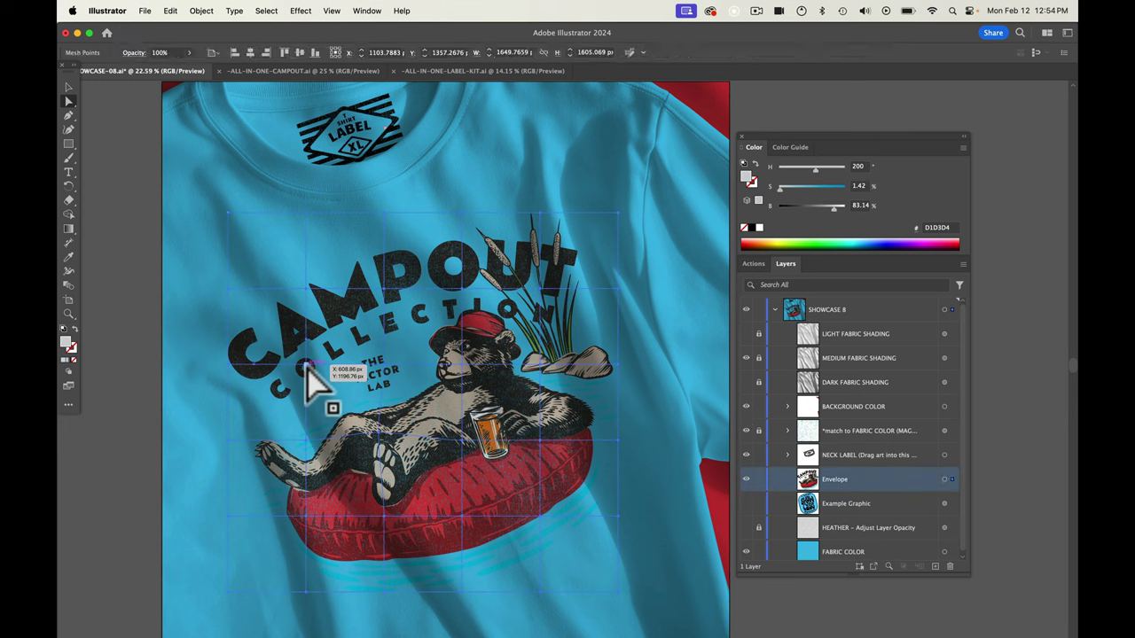
# Nudge mesh points near COLLECTION, CA, the cattails and the rocks to follow the fabric folds.
pyautogui.moveTo(304, 361); pyautogui.dragTo(302, 355)
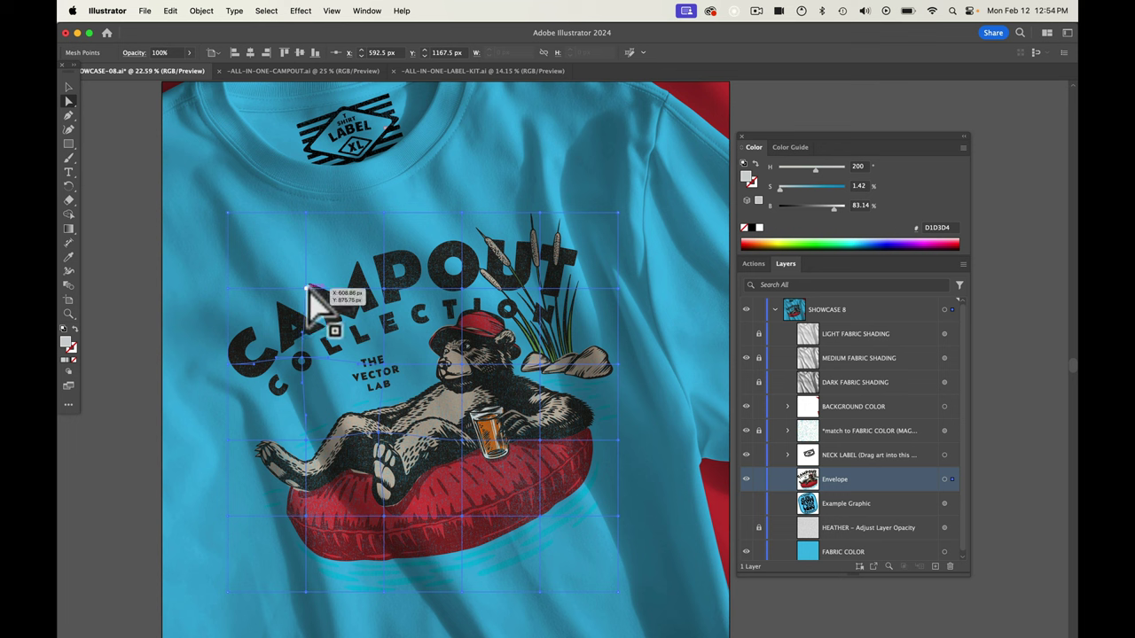
pyautogui.moveTo(304, 285); pyautogui.dragTo(307, 287)
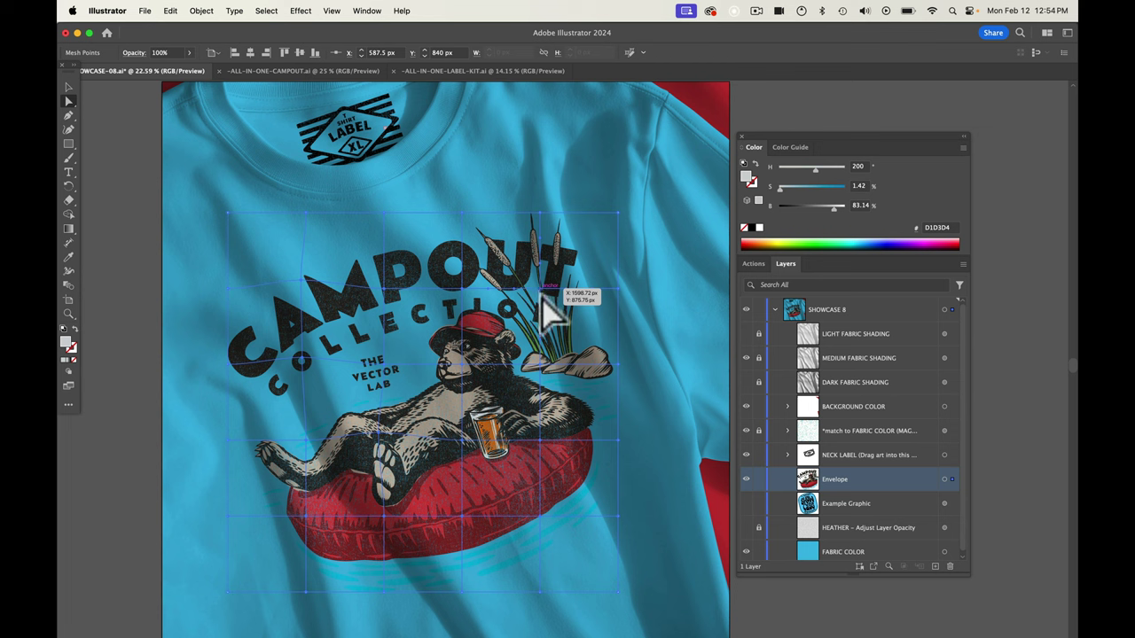
pyautogui.moveTo(539, 286); pyautogui.dragTo(543, 294)
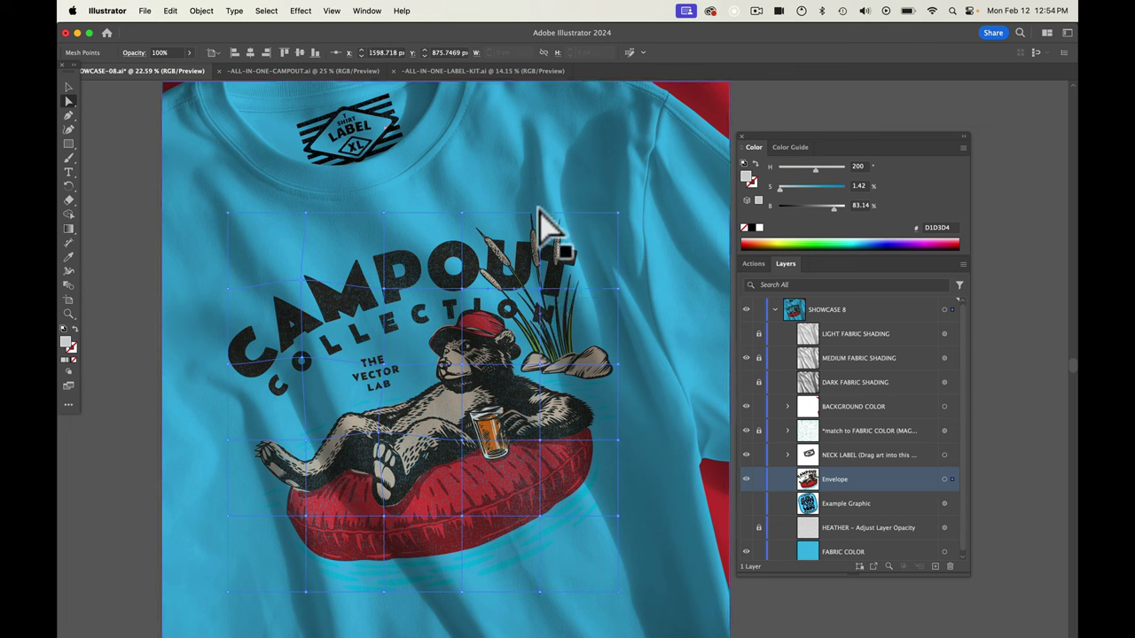
pyautogui.moveTo(543, 218); pyautogui.dragTo(541, 225)
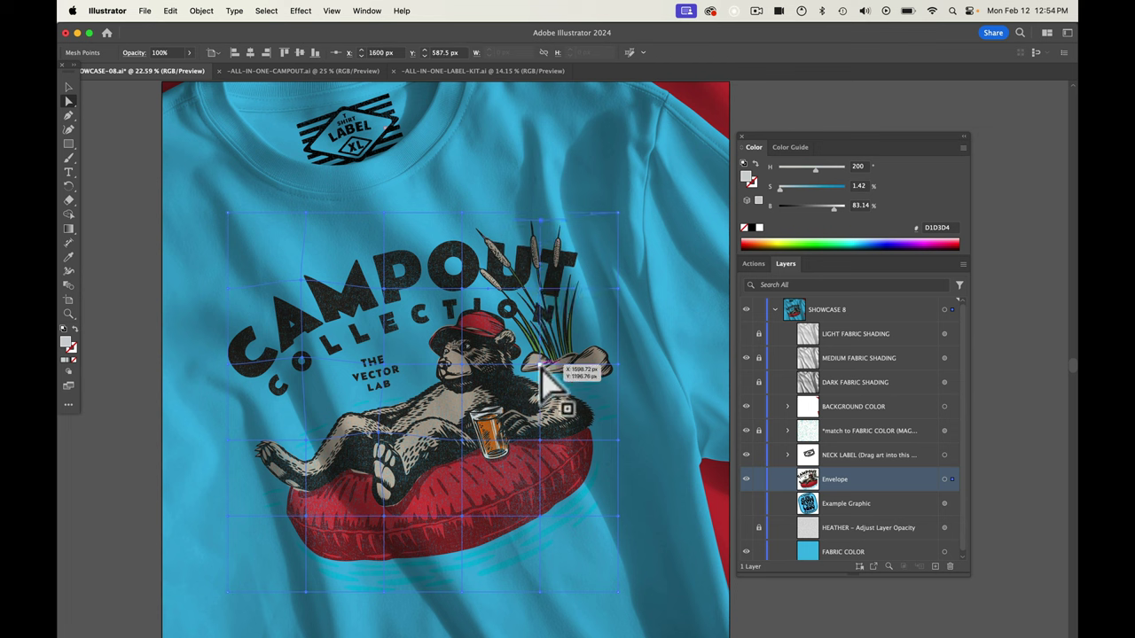
pyautogui.moveTo(540, 372); pyautogui.dragTo(540, 374)
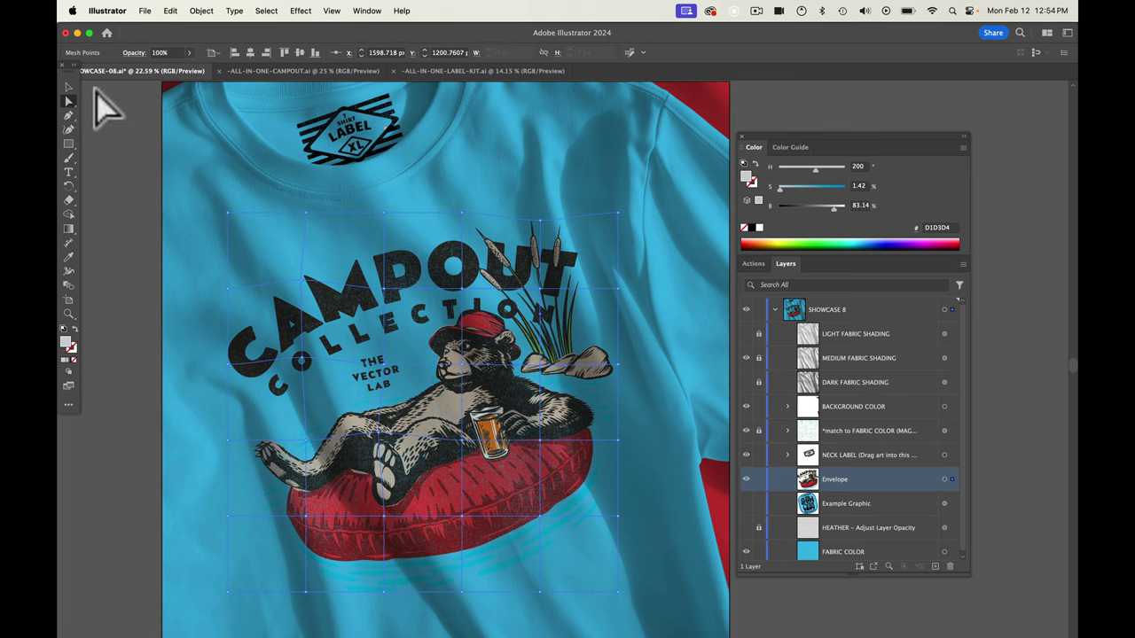
pyautogui.click(69, 87)
pyautogui.click(122, 129)
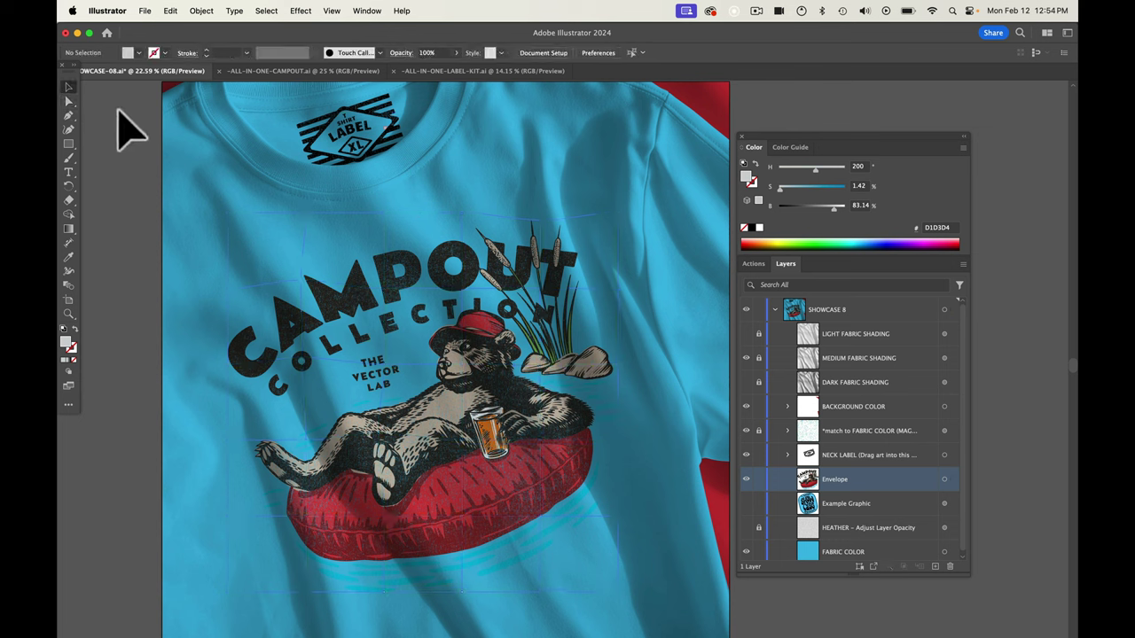